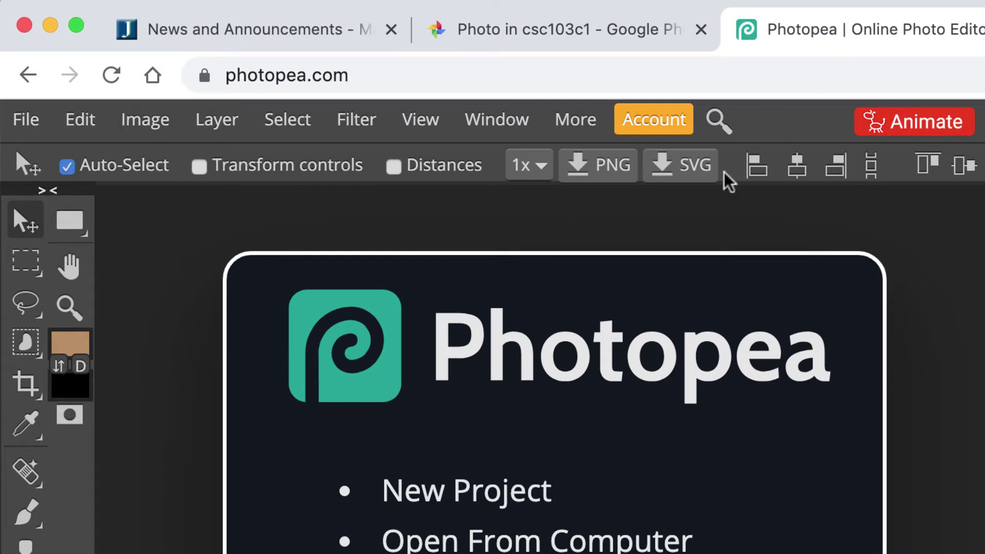
- Open the photo from the copied web address as a new project
{"action": "left_click", "coordinate": [24, 118]}
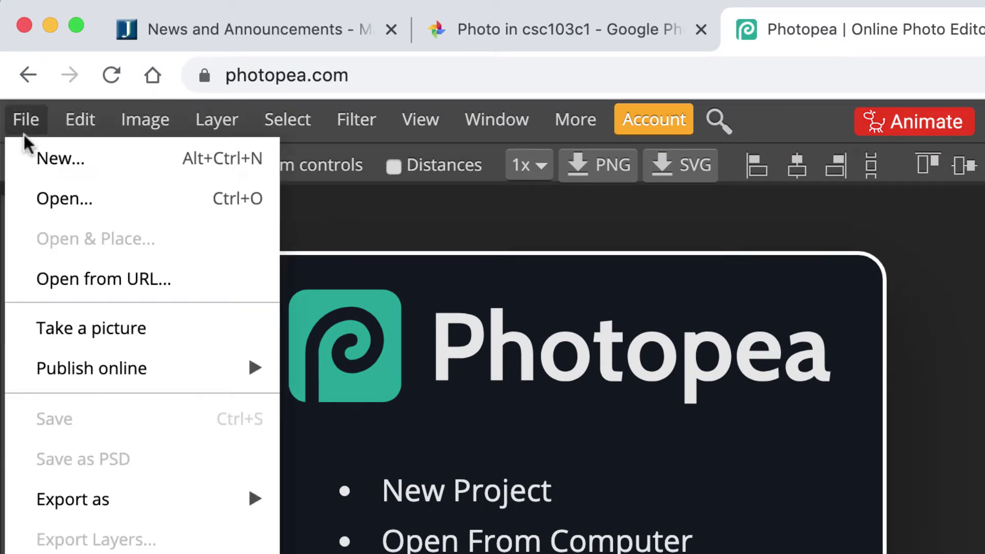
{"action": "left_click", "coordinate": [48, 277]}
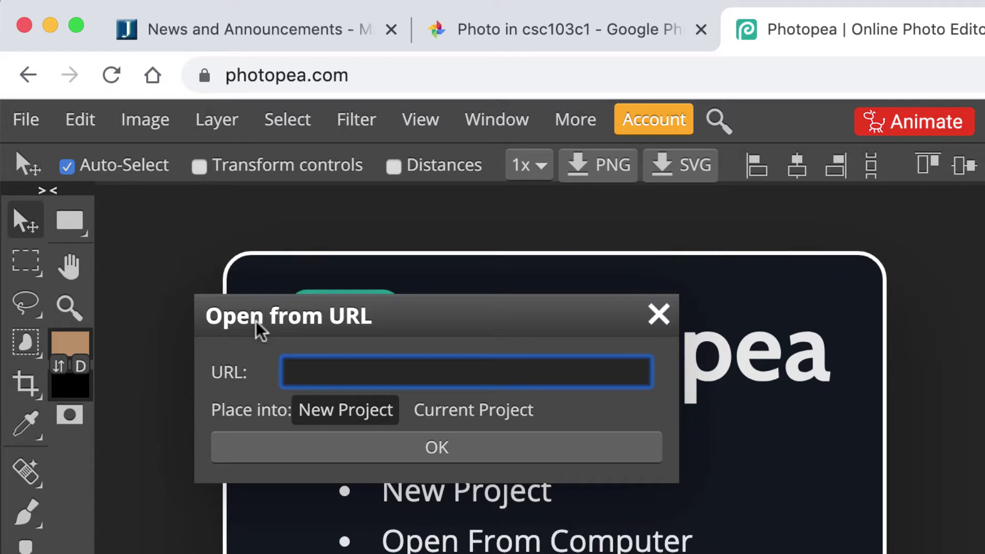
{"action": "key", "text": "super+v"}
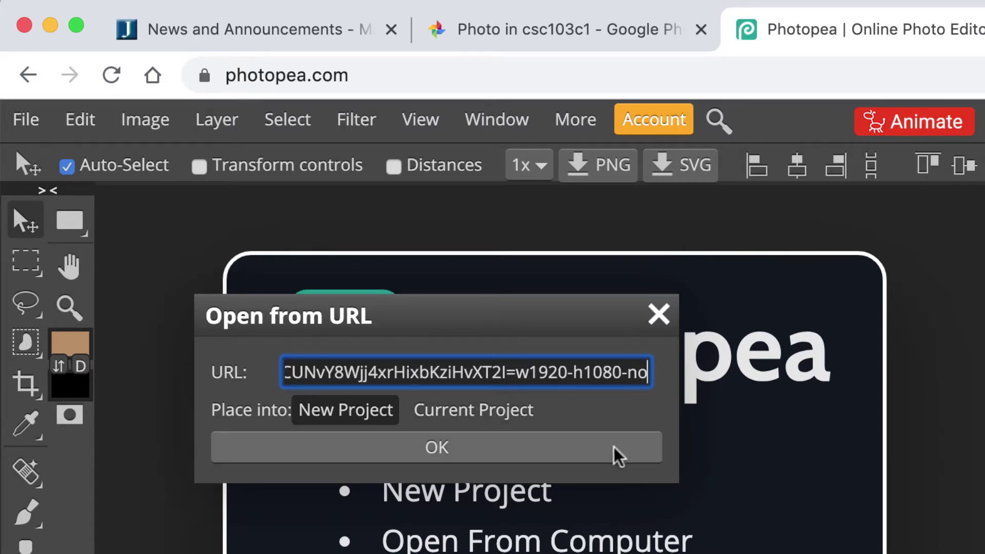
{"action": "left_click", "coordinate": [493, 444]}
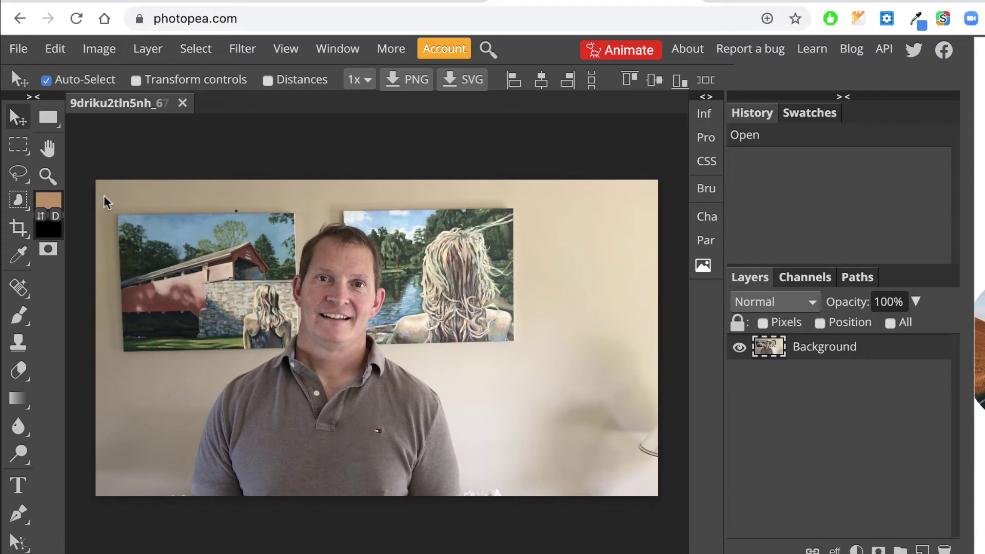
- Crop the photo to a roughly square frame around the man's head and collar
{"action": "left_click", "coordinate": [20, 227]}
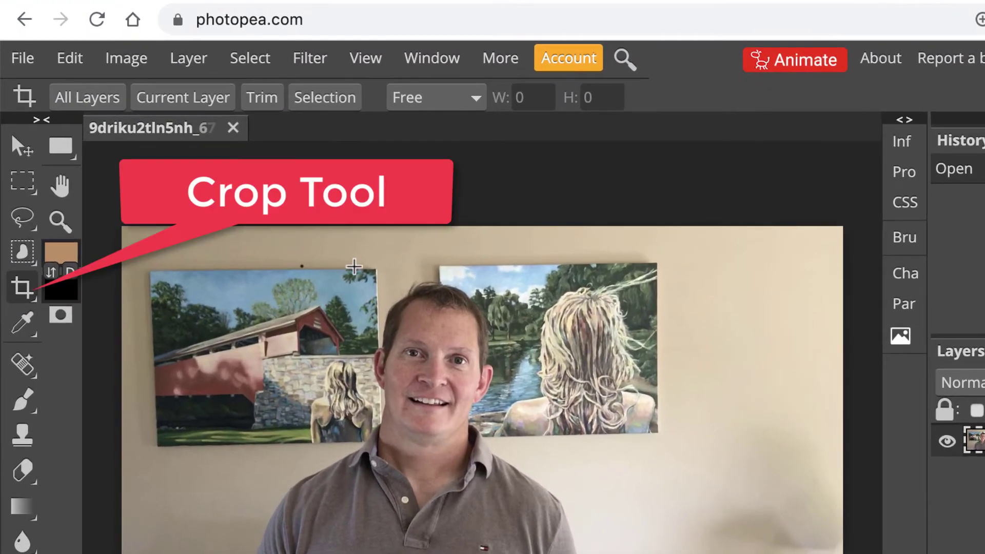
{"action": "left_click_drag", "start_coordinate": [326, 263], "coordinate": [526, 466]}
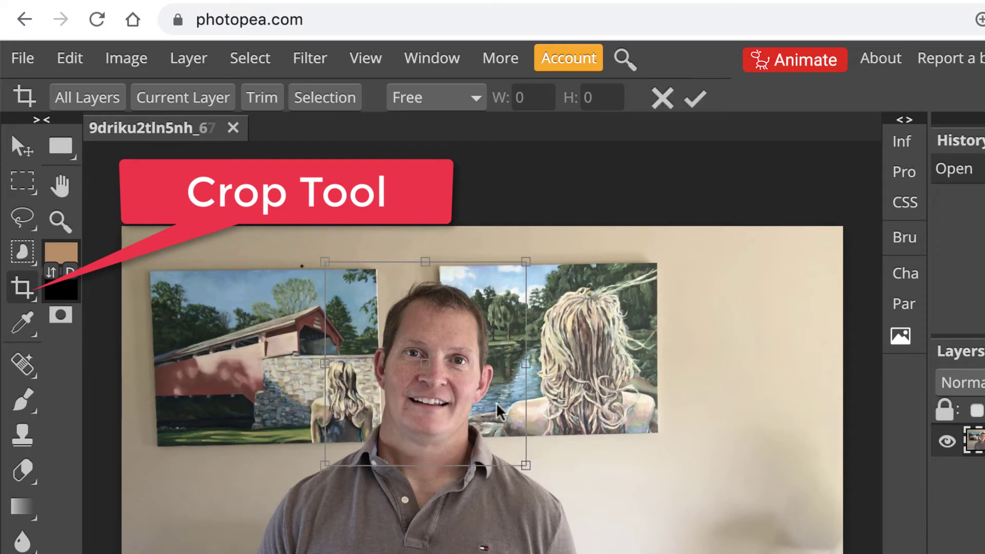
{"action": "mouse_move", "coordinate": [481, 377]}
{"action": "left_mouse_down"}
{"action": "mouse_move", "coordinate": [493, 387]}
{"action": "mouse_move", "coordinate": [475, 381]}
{"action": "mouse_move", "coordinate": [484, 385]}
{"action": "left_mouse_up"}
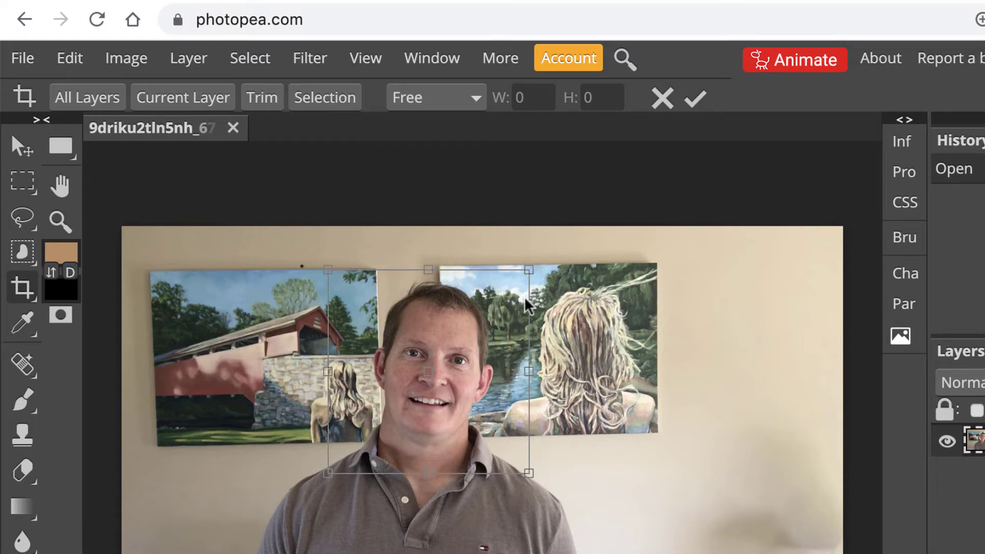
{"action": "key", "text": "Return"}
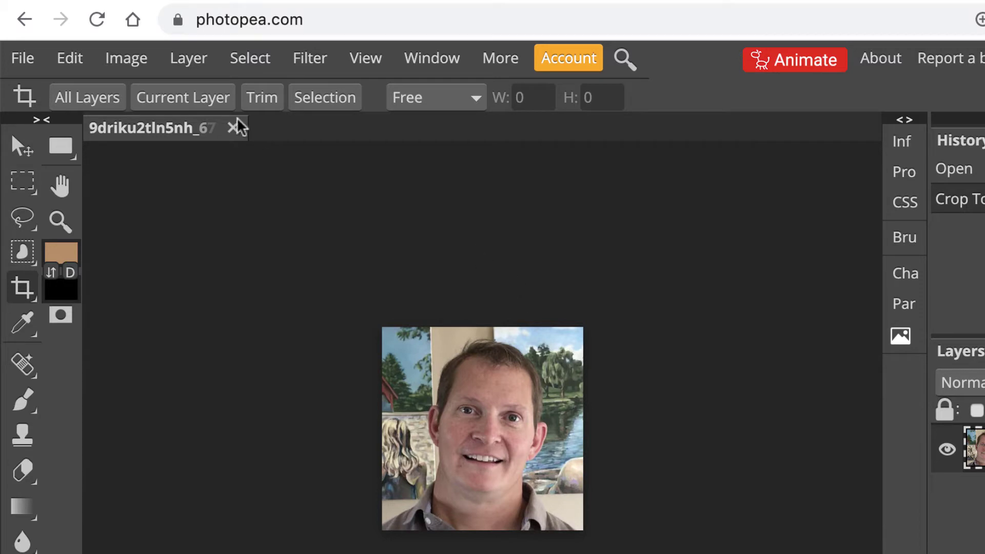
- Rotate the cropped portrait by -2.7° with Free Transform and shift it slightly upward within the frame
{"action": "left_click", "coordinate": [22, 149]}
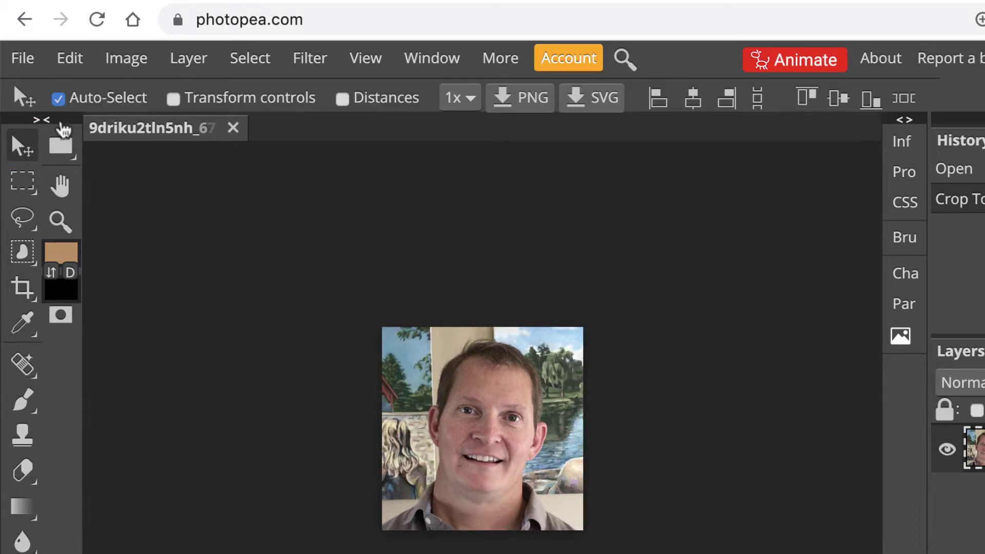
{"action": "left_click", "coordinate": [72, 64]}
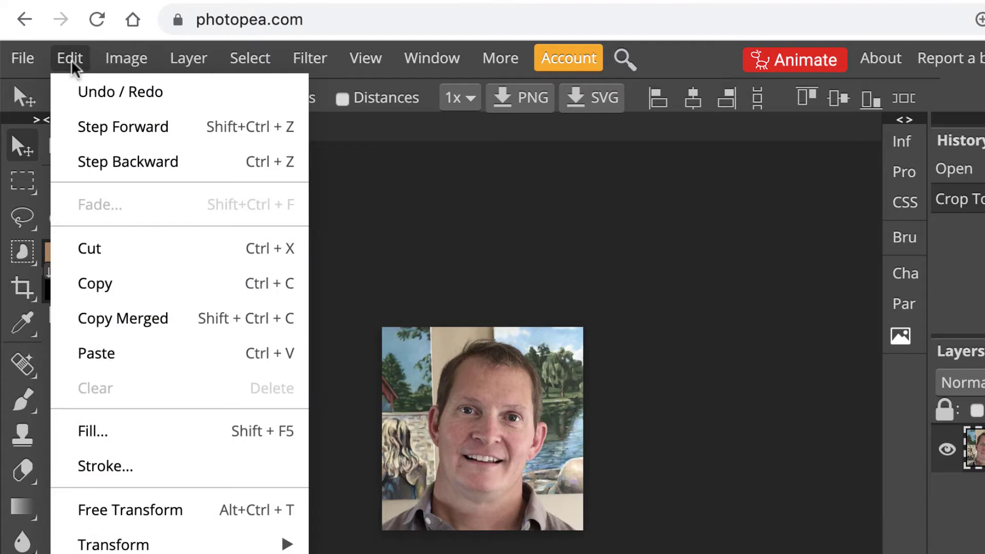
{"action": "left_click", "coordinate": [176, 507]}
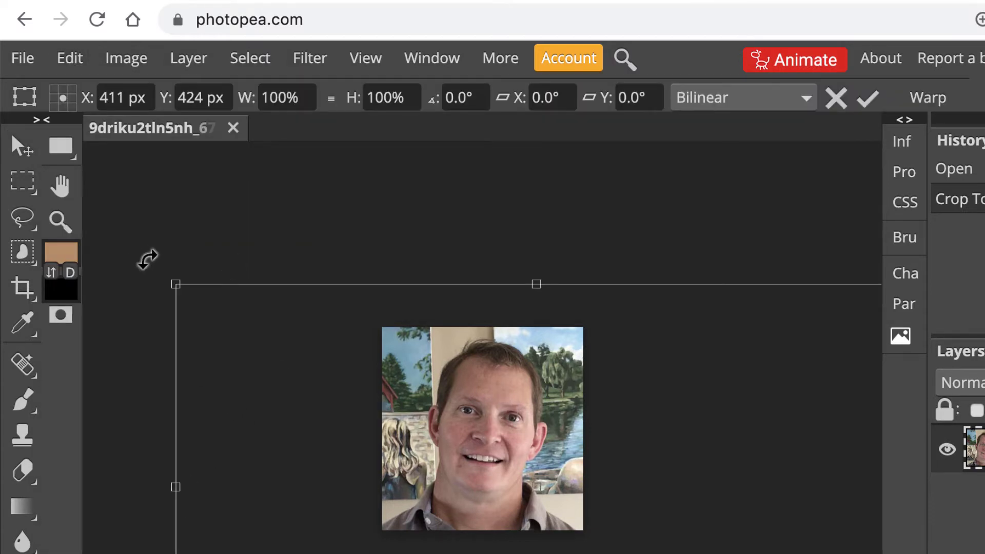
{"action": "left_click_drag", "start_coordinate": [148, 259], "coordinate": [134, 276]}
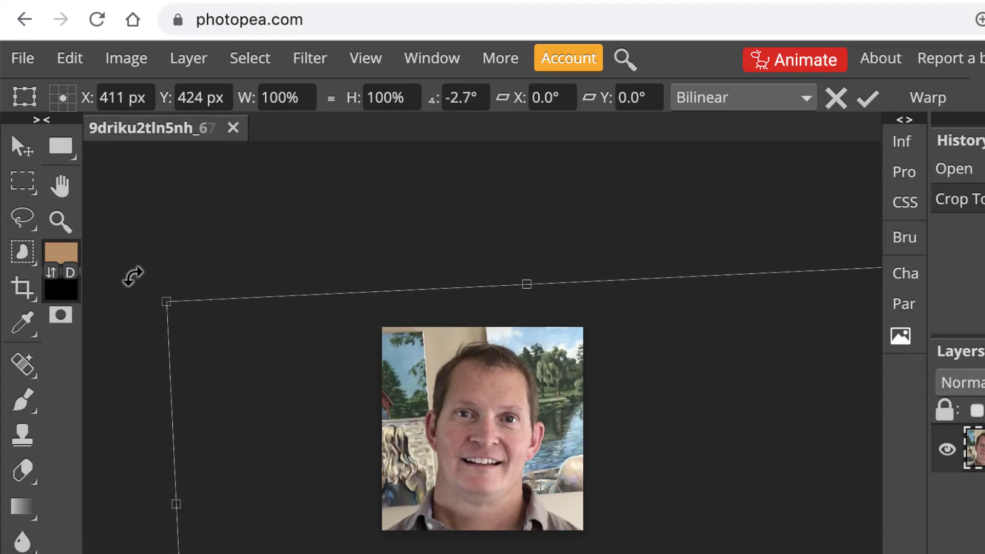
{"action": "key", "text": "Return"}
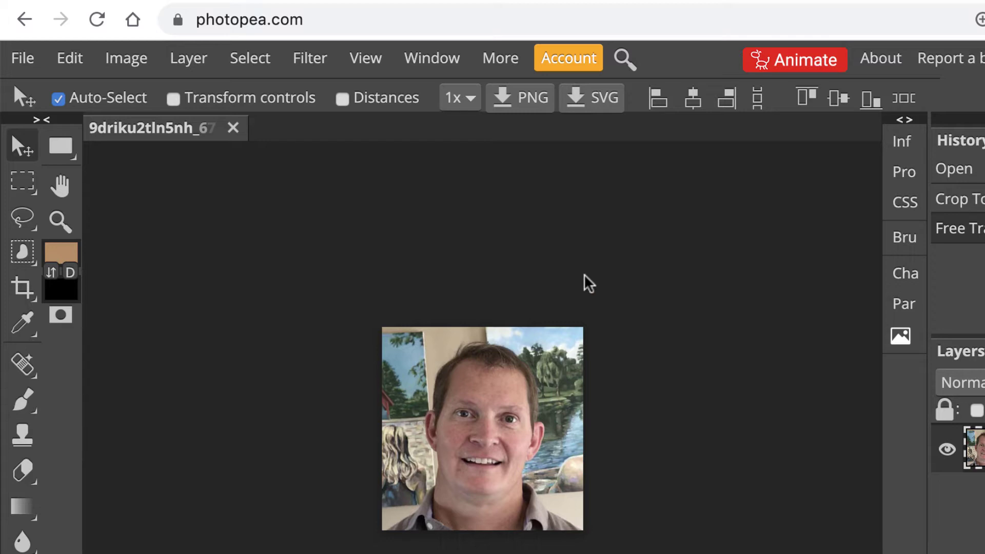
{"action": "left_click", "coordinate": [548, 394]}
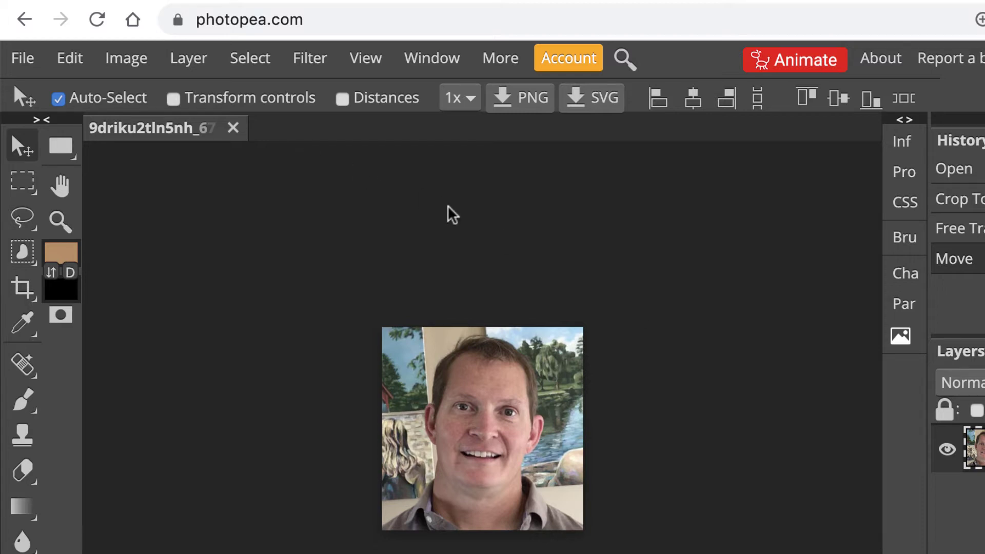
- Start a Levels adjustment on the portrait and lower the RGB white input level to 236
{"action": "left_click", "coordinate": [130, 67]}
{"action": "mouse_move", "coordinate": [132, 93]}
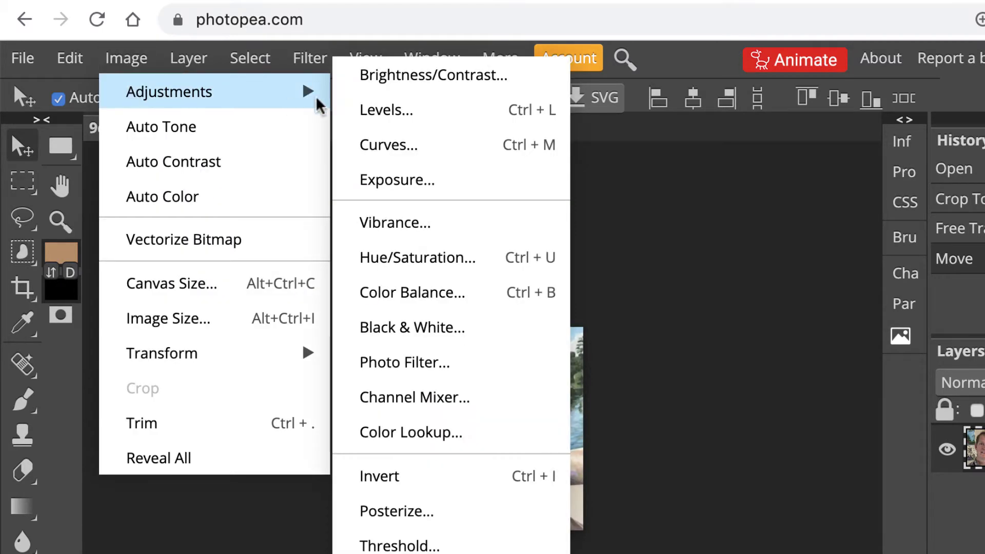
{"action": "left_click", "coordinate": [373, 110]}
{"action": "left_click_drag", "start_coordinate": [433, 226], "coordinate": [873, 169]}
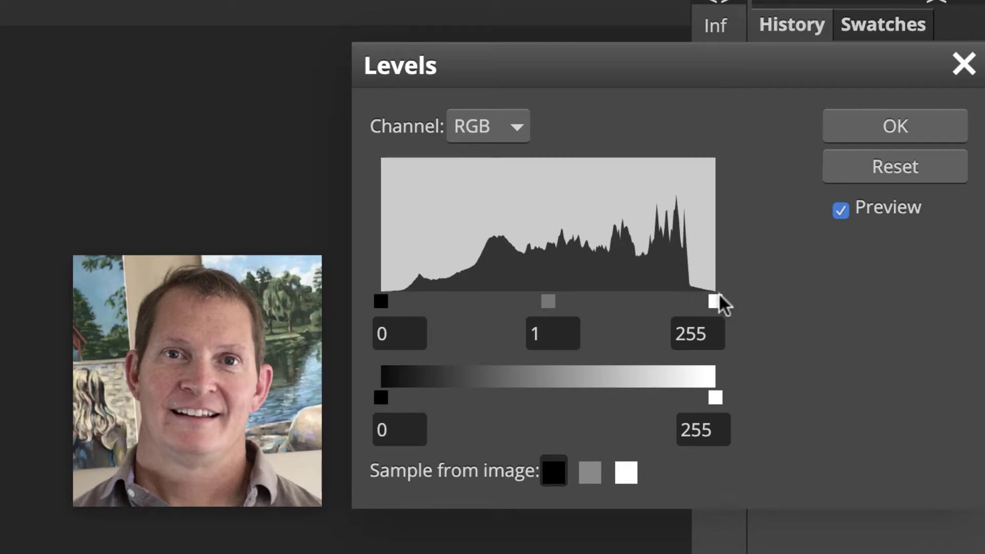
{"action": "left_click_drag", "start_coordinate": [595, 54], "coordinate": [610, 55]}
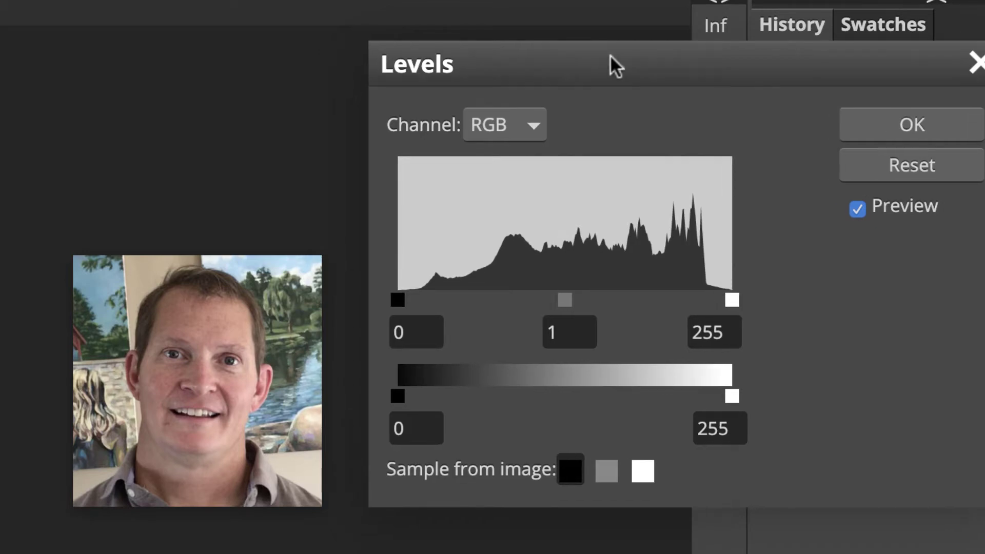
{"action": "left_click_drag", "start_coordinate": [732, 299], "coordinate": [707, 299]}
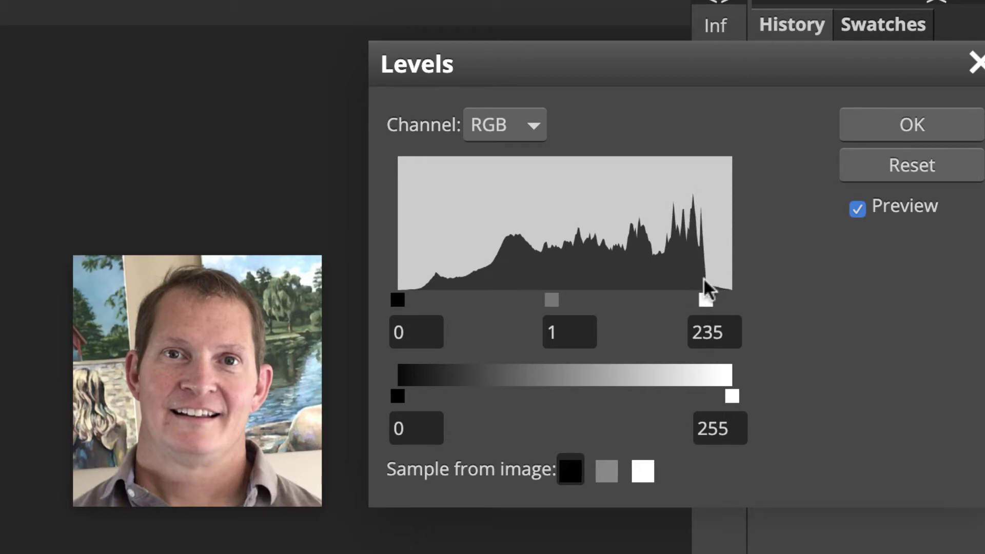
{"action": "mouse_move", "coordinate": [704, 297]}
{"action": "left_mouse_down"}
{"action": "mouse_move", "coordinate": [734, 296]}
{"action": "mouse_move", "coordinate": [635, 294]}
{"action": "mouse_move", "coordinate": [707, 286]}
{"action": "left_mouse_up"}
- Set the Levels midtone value to 0.99 and the black input level to 8, and apply the adjustment
{"action": "mouse_move", "coordinate": [547, 294]}
{"action": "left_mouse_down"}
{"action": "mouse_move", "coordinate": [527, 298]}
{"action": "mouse_move", "coordinate": [553, 297]}
{"action": "left_mouse_up"}
{"action": "mouse_move", "coordinate": [395, 298]}
{"action": "left_mouse_down"}
{"action": "mouse_move", "coordinate": [407, 298]}
{"action": "mouse_move", "coordinate": [389, 296]}
{"action": "left_mouse_up"}
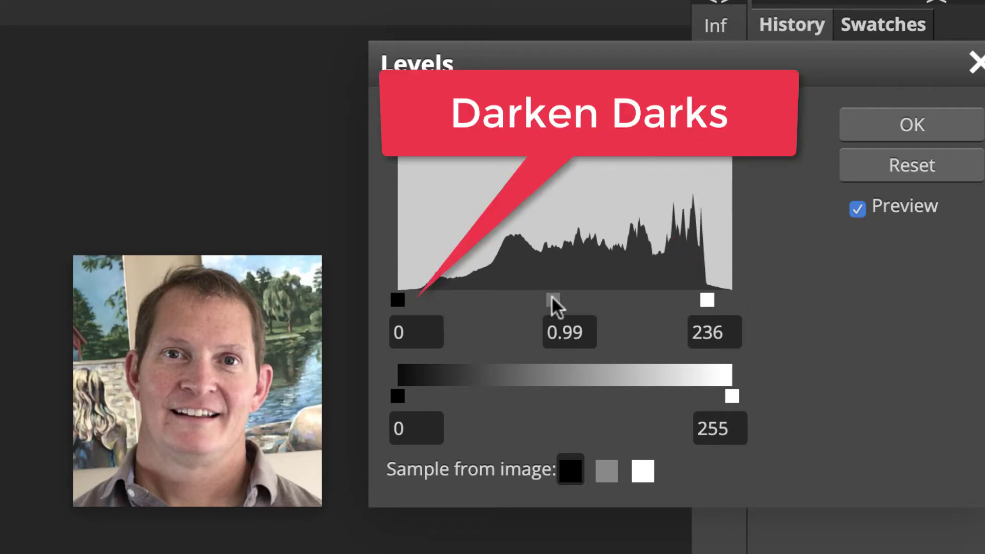
{"action": "mouse_move", "coordinate": [552, 296]}
{"action": "left_mouse_down"}
{"action": "mouse_move", "coordinate": [587, 297]}
{"action": "mouse_move", "coordinate": [518, 289]}
{"action": "mouse_move", "coordinate": [553, 289]}
{"action": "left_mouse_up"}
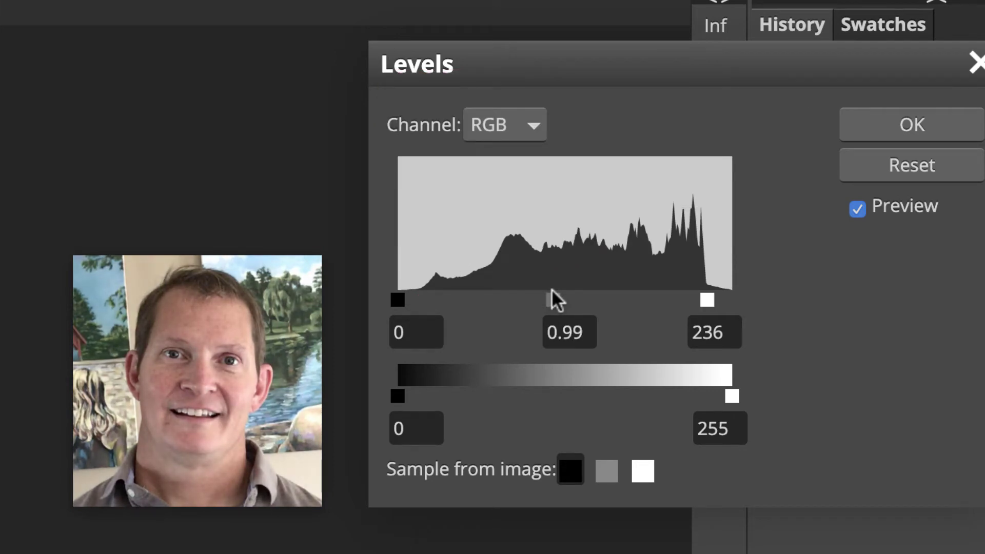
{"action": "left_click_drag", "start_coordinate": [400, 295], "coordinate": [407, 295]}
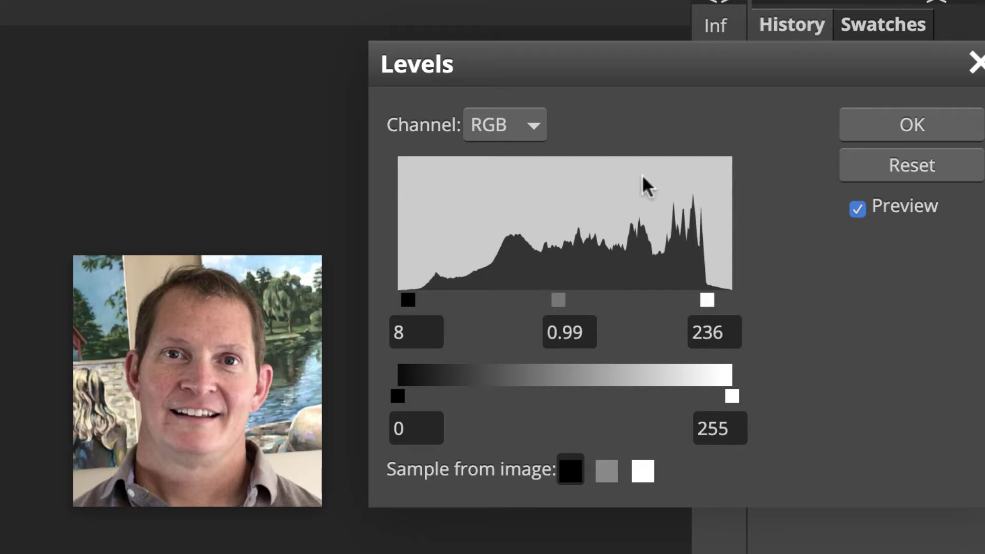
{"action": "left_click", "coordinate": [897, 132]}
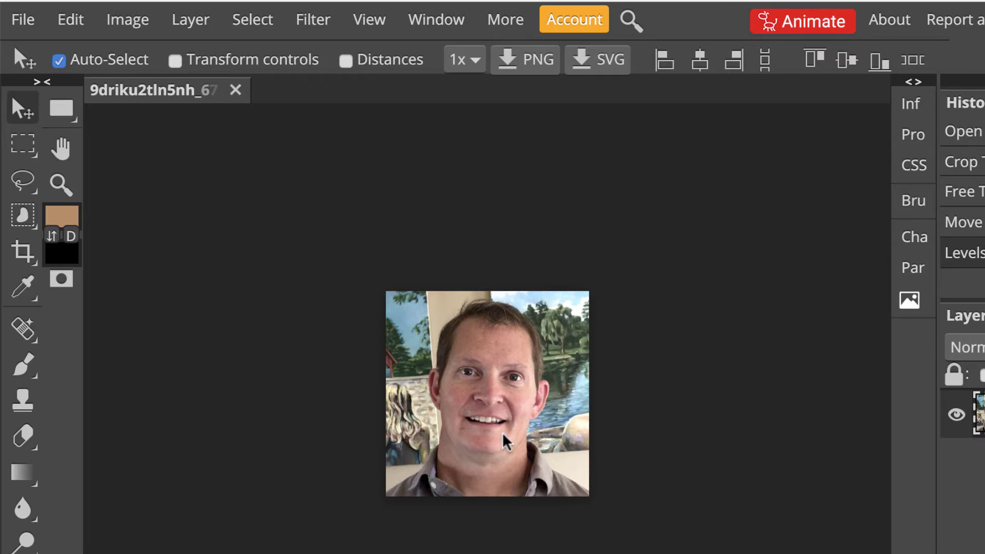
- Outline the man's upper teeth with a closed Polygonal Lasso selection
{"action": "scroll", "coordinate": [503, 441], "scroll_direction": "up", "scroll_amount": 6}
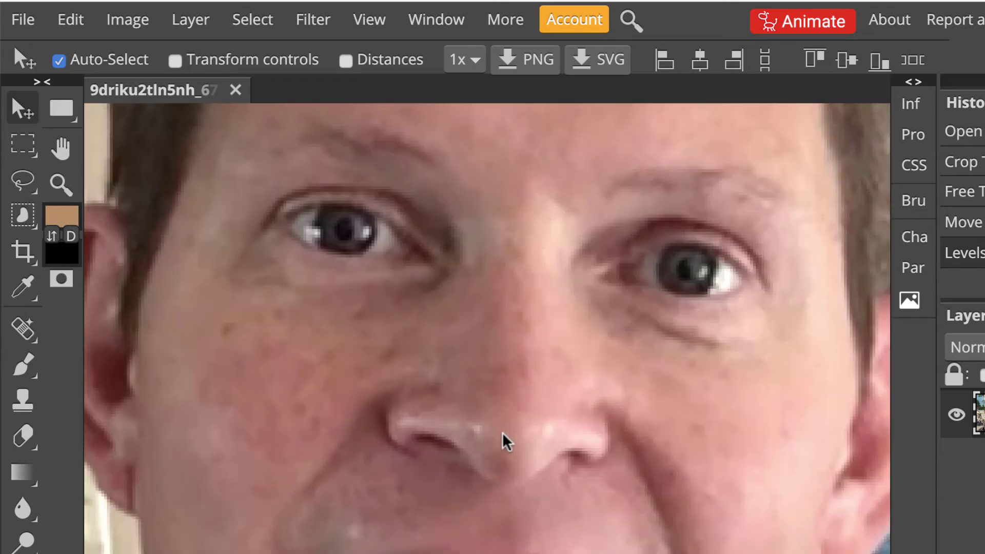
{"action": "scroll", "coordinate": [503, 441], "scroll_direction": "down", "scroll_amount": 5}
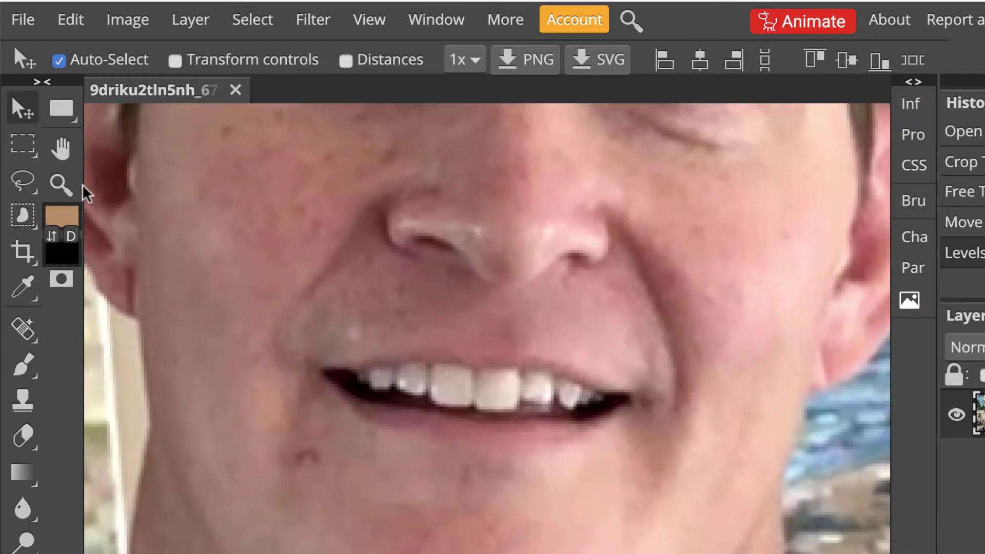
{"action": "left_click", "coordinate": [23, 182]}
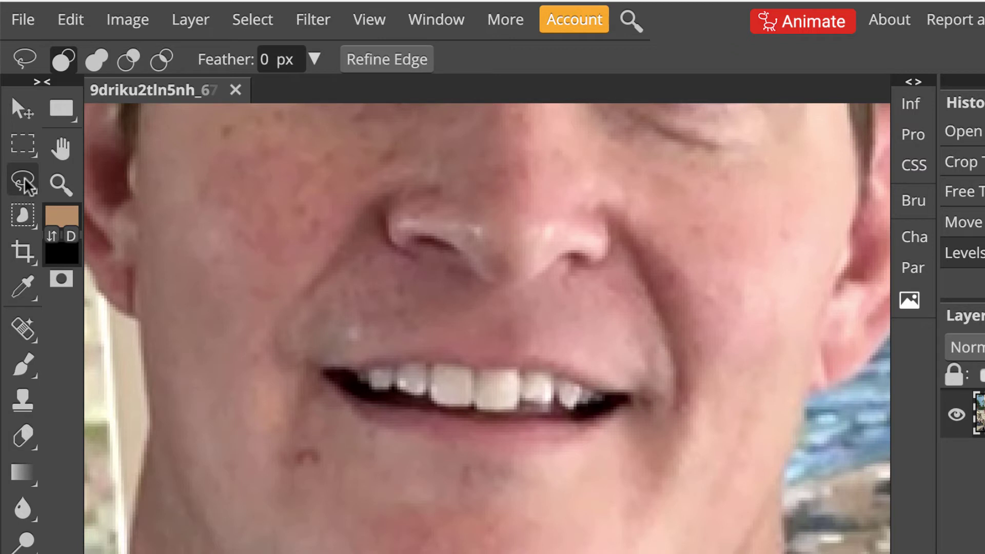
{"action": "right_click", "coordinate": [23, 180]}
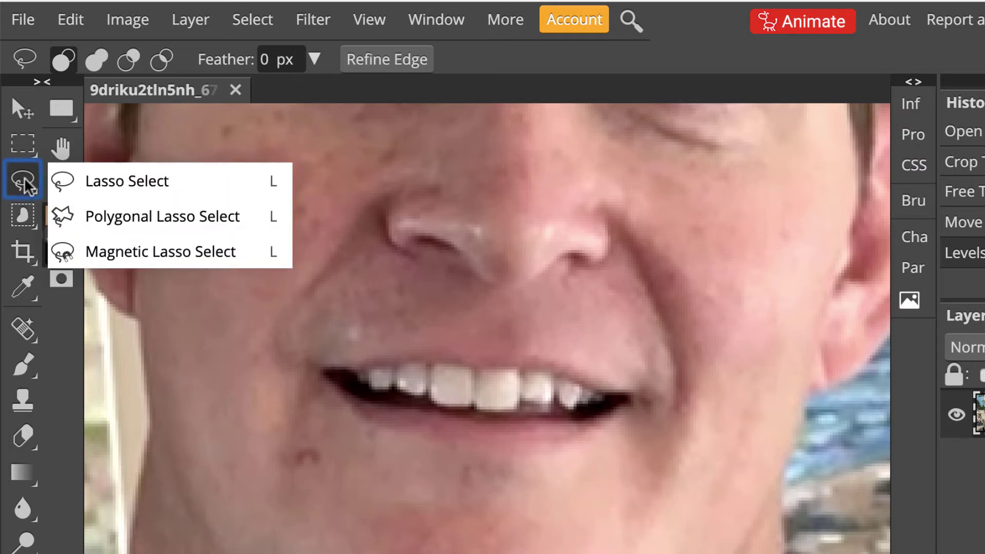
{"action": "left_click", "coordinate": [145, 221]}
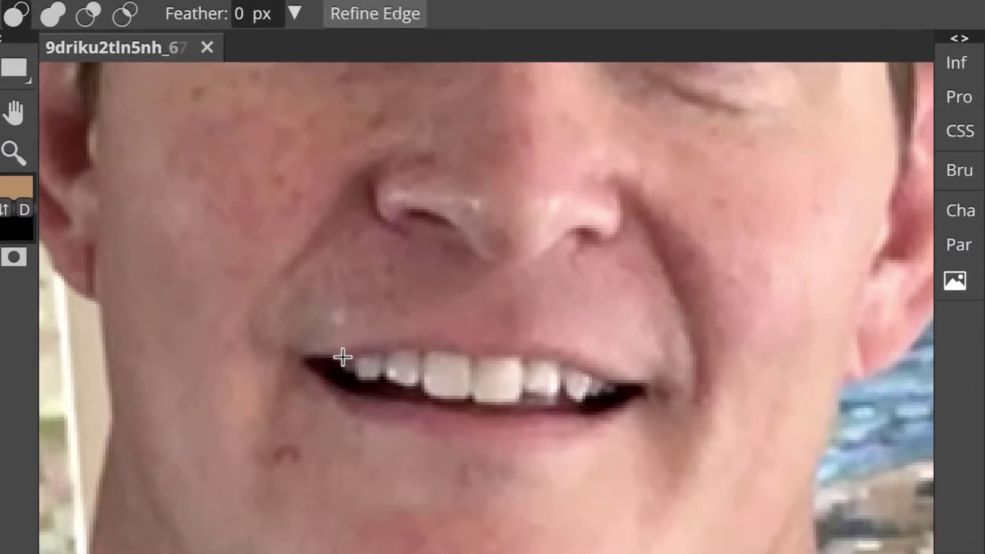
{"action": "left_click", "coordinate": [342, 357]}
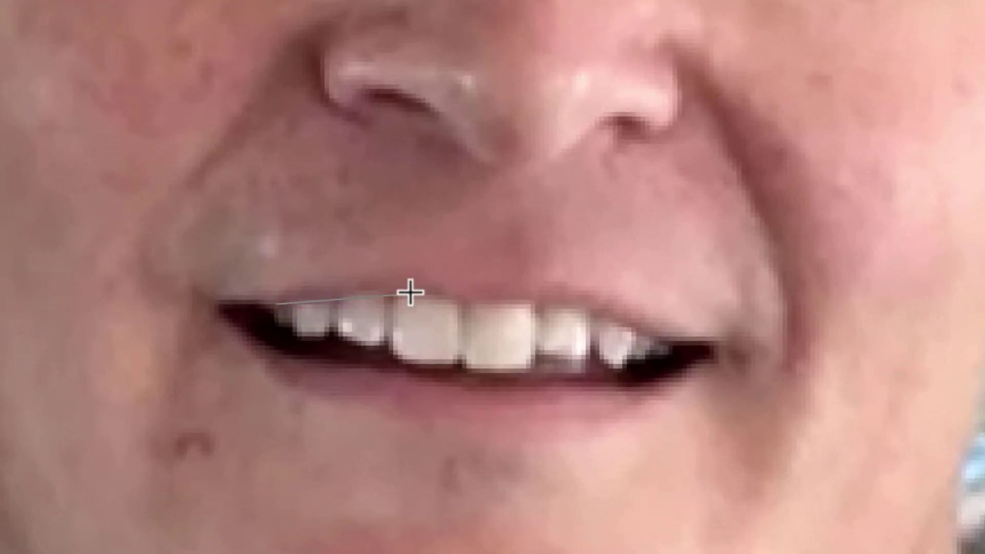
{"action": "left_click", "coordinate": [411, 294]}
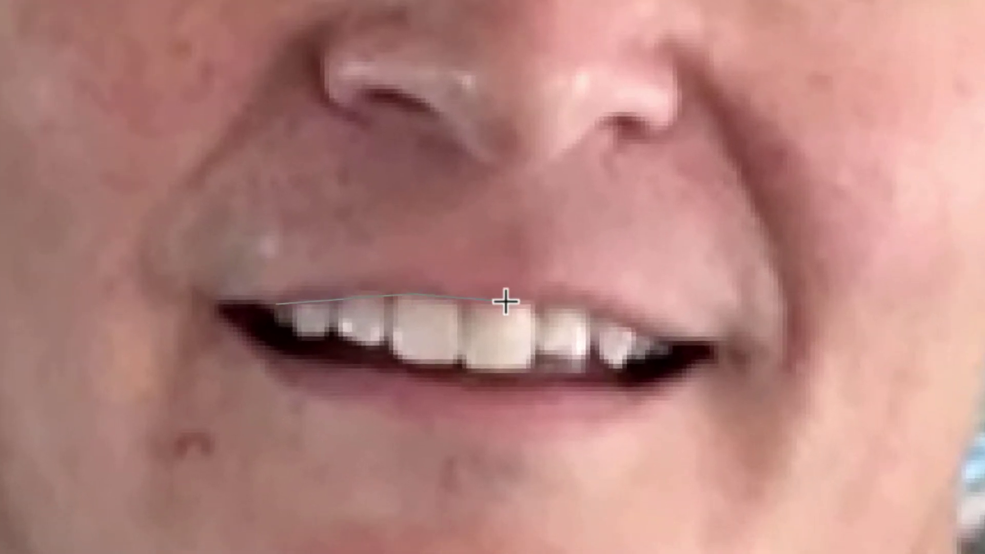
{"action": "left_click", "coordinate": [546, 304]}
{"action": "left_click", "coordinate": [647, 326]}
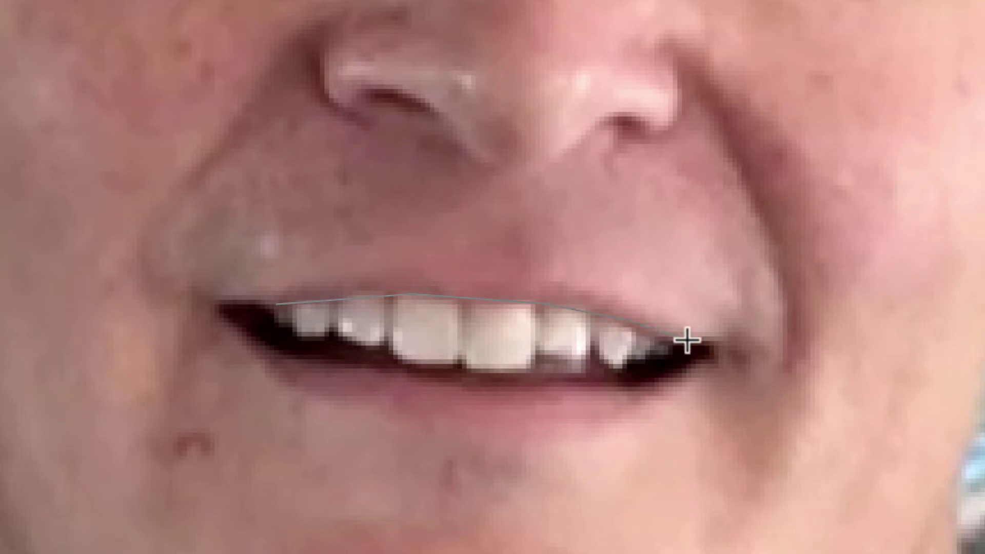
{"action": "left_click", "coordinate": [695, 350]}
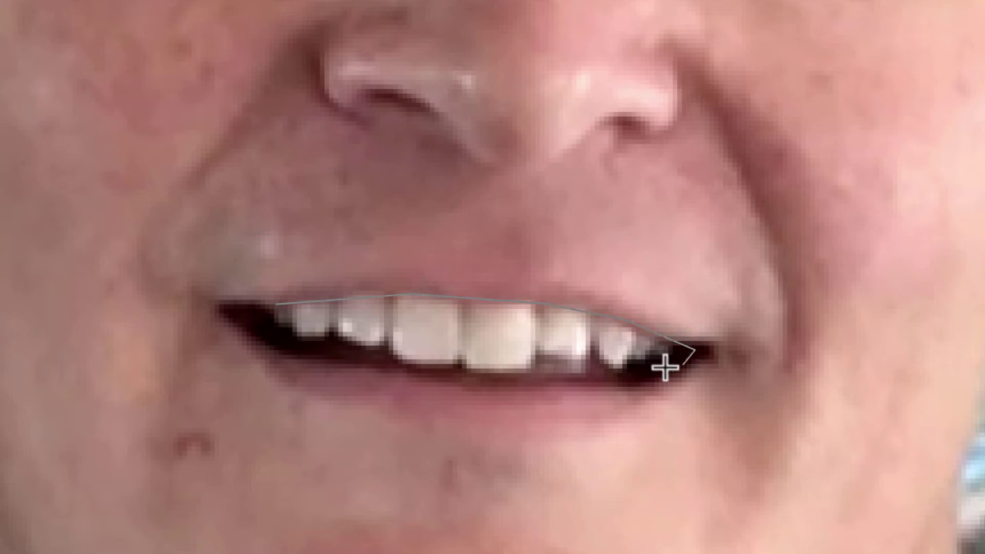
{"action": "left_click", "coordinate": [617, 370]}
{"action": "left_click", "coordinate": [503, 379]}
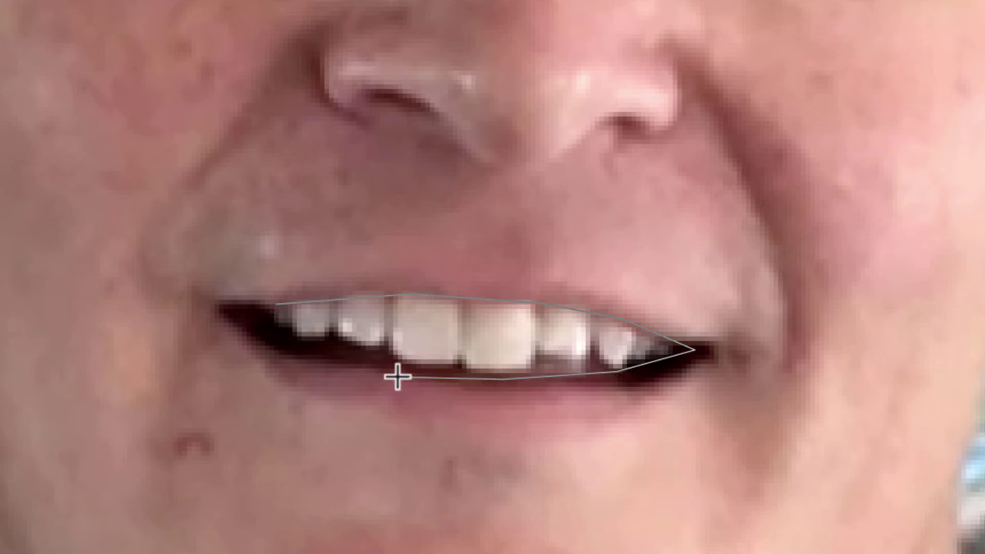
{"action": "left_click", "coordinate": [290, 334]}
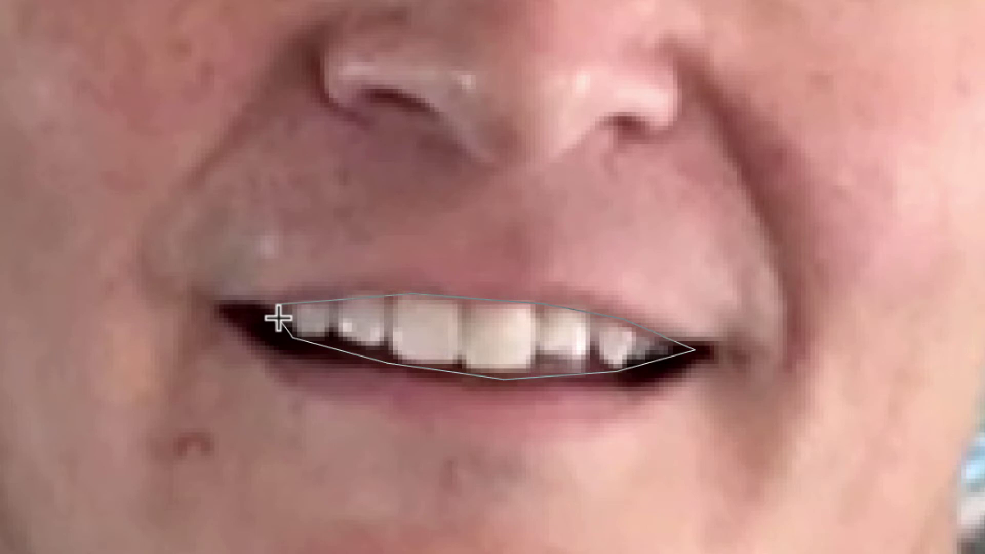
{"action": "left_click", "coordinate": [278, 318]}
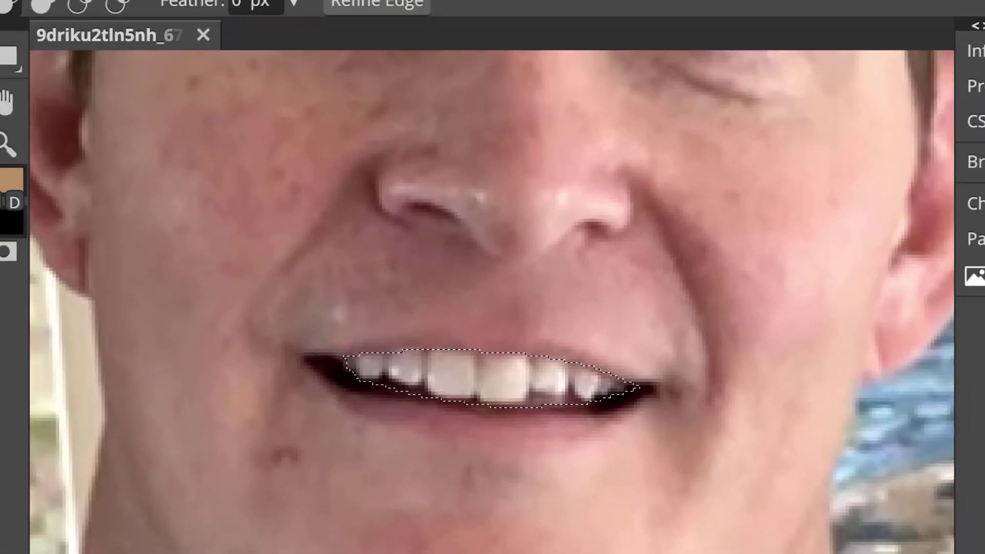
- Start a Photo Filter adjustment on the selected teeth and set the filter colour to pure blue (0000ff)
{"action": "left_click", "coordinate": [129, 16]}
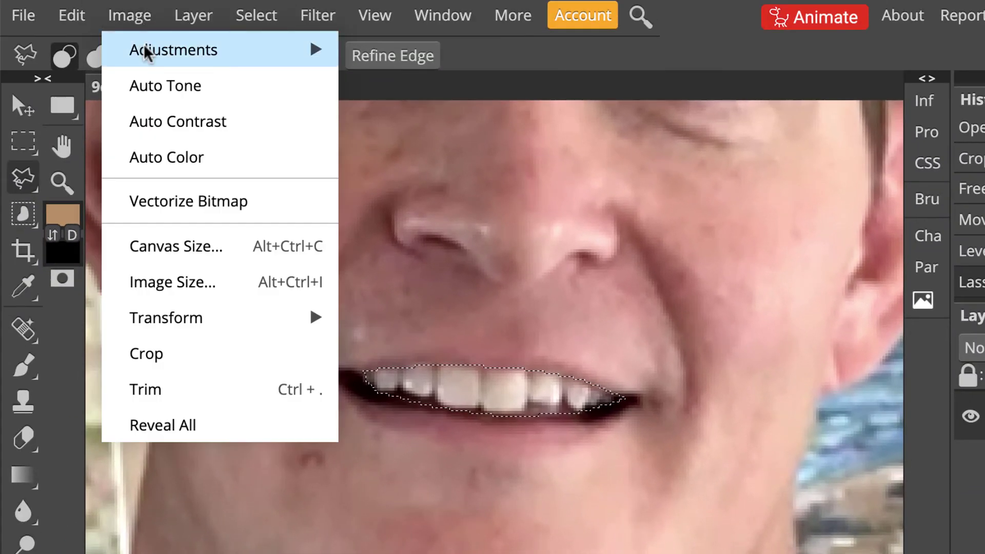
{"action": "mouse_move", "coordinate": [145, 51]}
{"action": "left_click", "coordinate": [451, 330]}
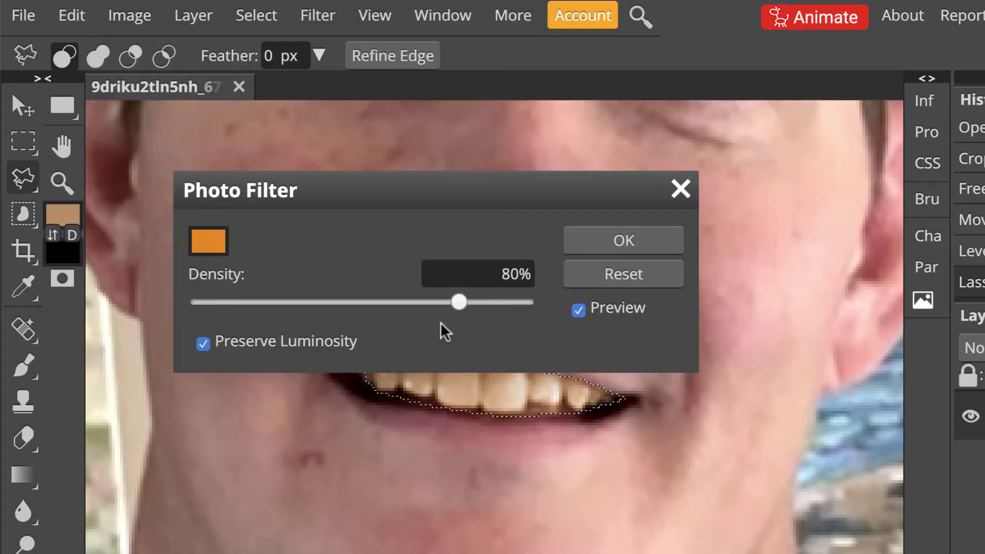
{"action": "left_click", "coordinate": [214, 248]}
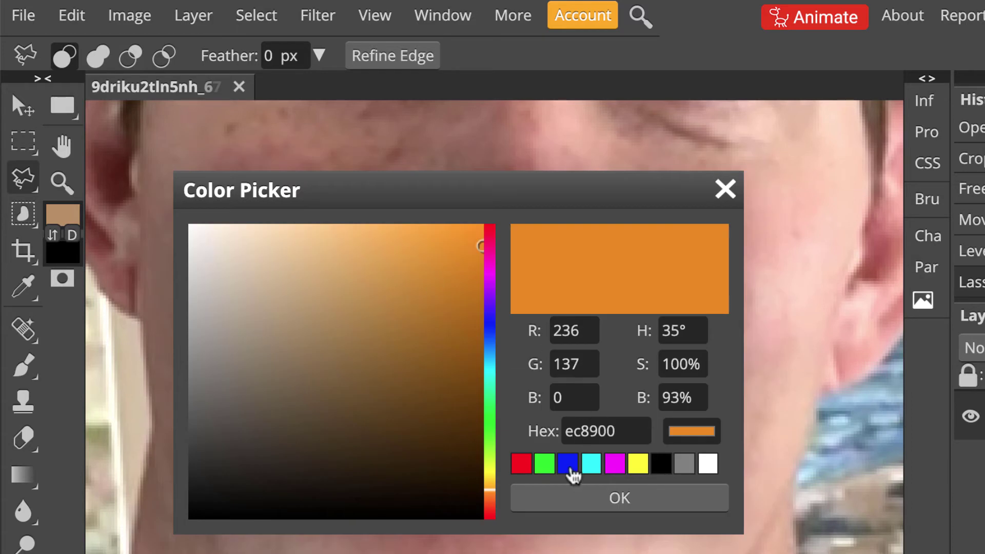
{"action": "left_click", "coordinate": [568, 467]}
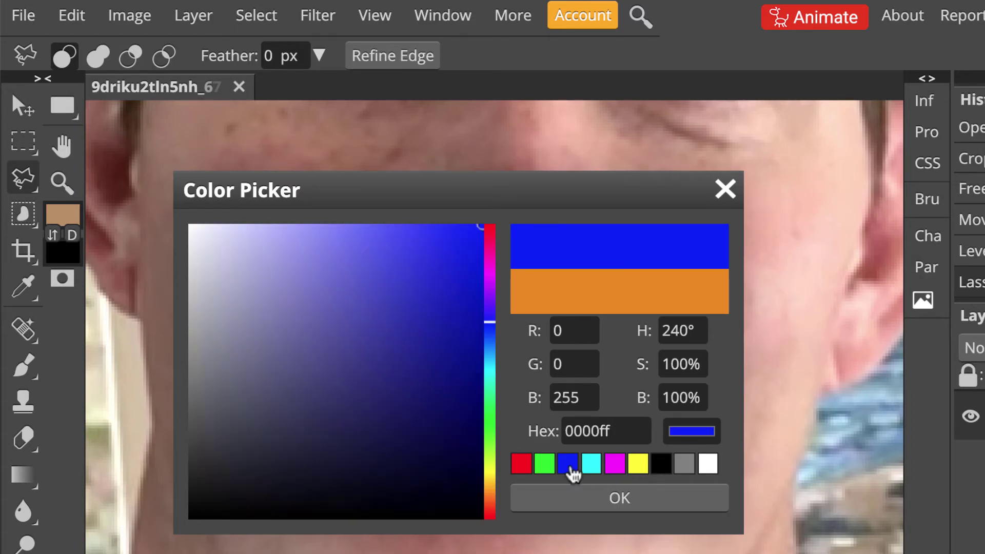
{"action": "left_click", "coordinate": [616, 498]}
- Lower the Photo Filter density to 10% and apply the filter to the teeth
{"action": "left_click_drag", "start_coordinate": [476, 192], "coordinate": [516, 138]}
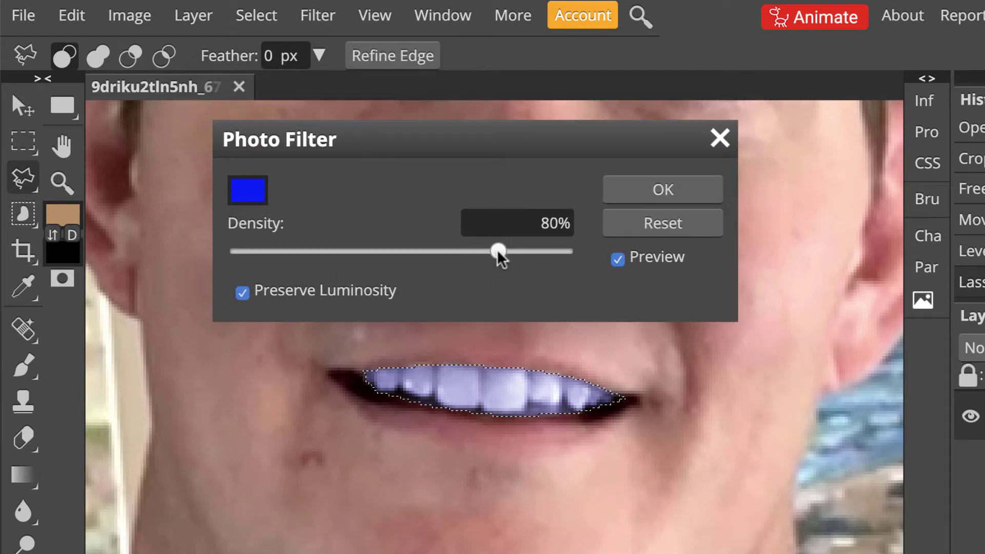
{"action": "left_click_drag", "start_coordinate": [497, 251], "coordinate": [271, 251]}
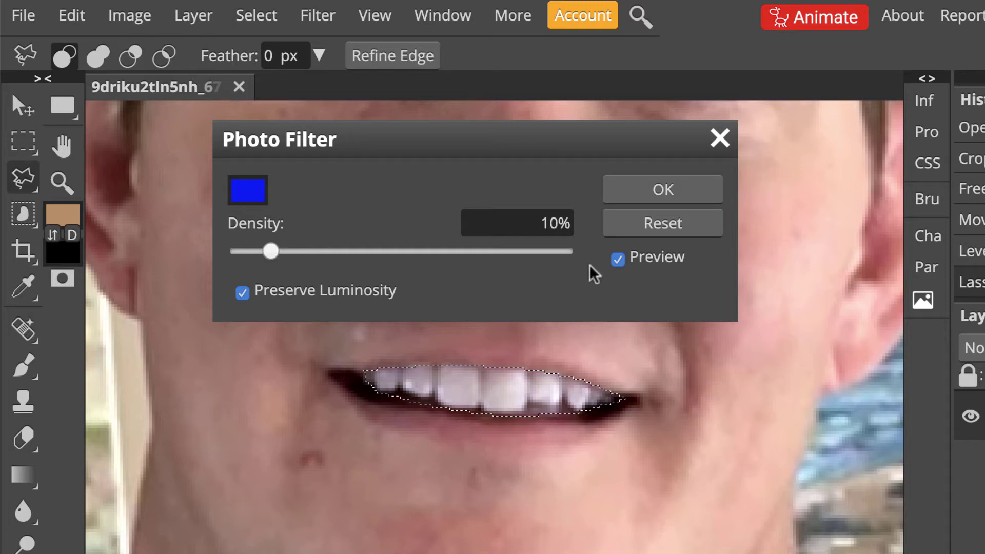
{"action": "left_click", "coordinate": [617, 259]}
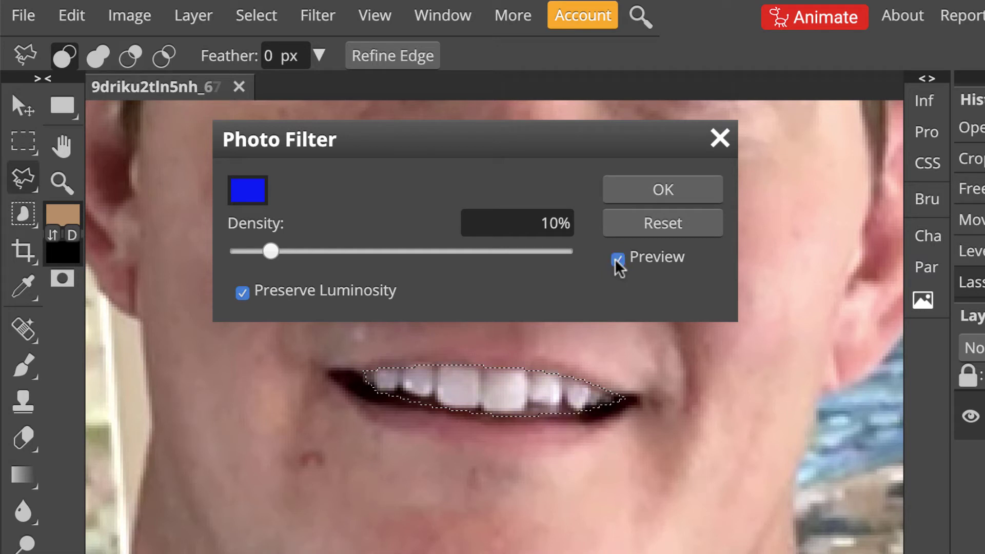
{"action": "left_click", "coordinate": [664, 180]}
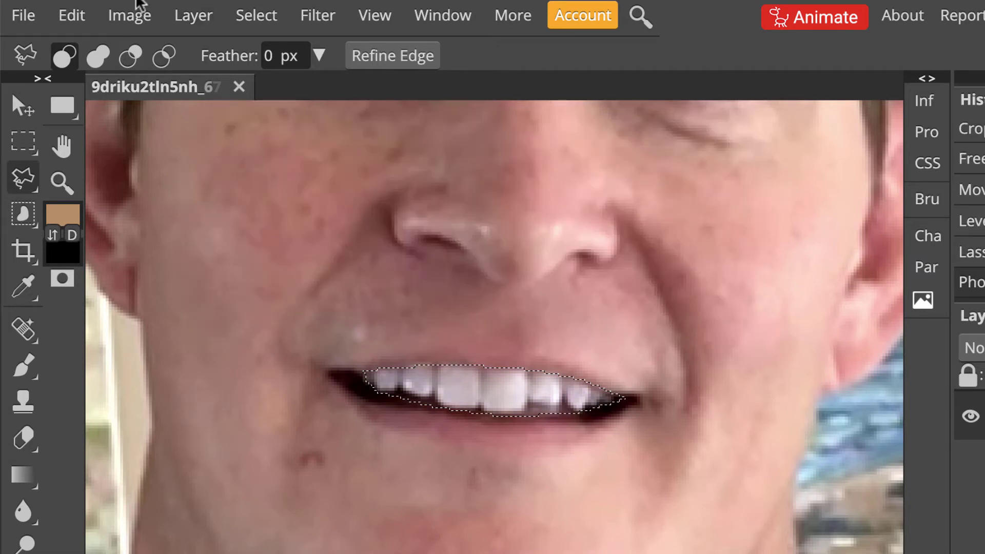
- Brighten the teeth with a Levels adjustment using an RGB white input level of 244, and clear the selection
{"action": "left_click", "coordinate": [116, 18]}
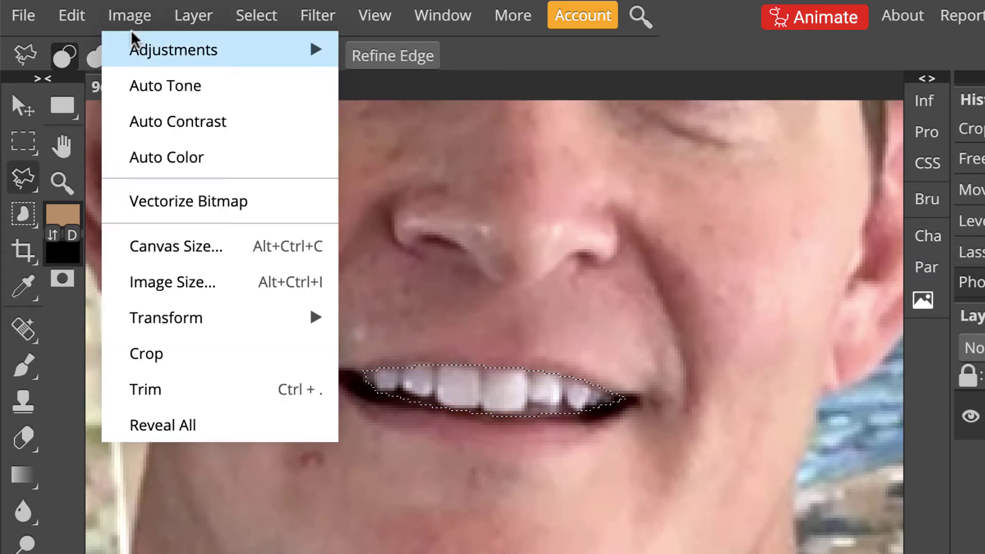
{"action": "mouse_move", "coordinate": [141, 46]}
{"action": "left_click", "coordinate": [390, 70]}
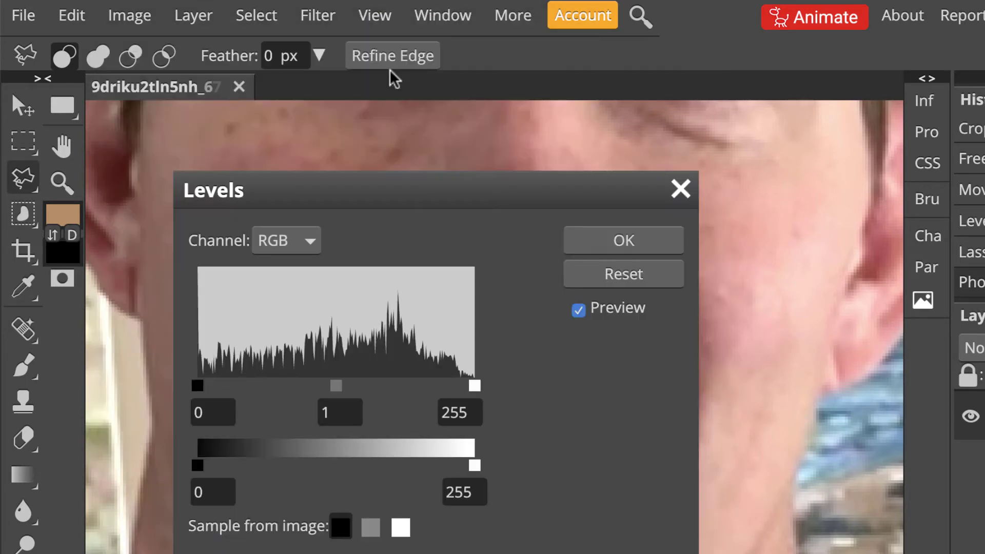
{"action": "left_click_drag", "start_coordinate": [383, 197], "coordinate": [906, 176]}
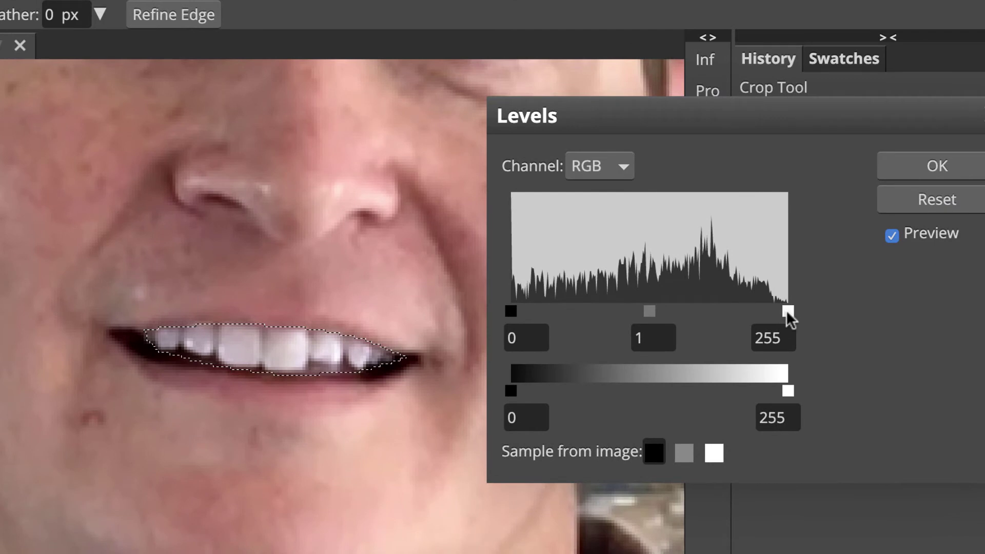
{"action": "left_click_drag", "start_coordinate": [786, 310], "coordinate": [777, 311]}
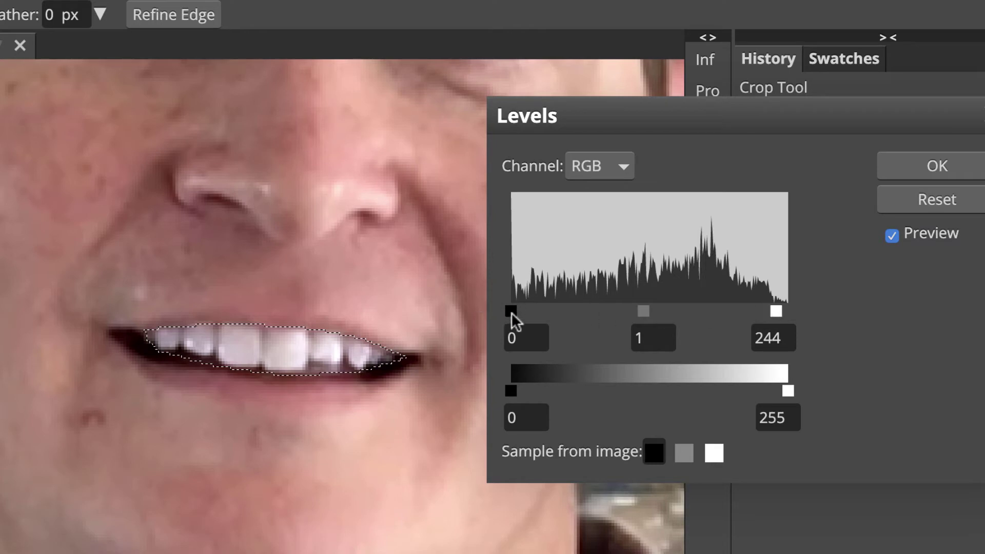
{"action": "left_click", "coordinate": [933, 167]}
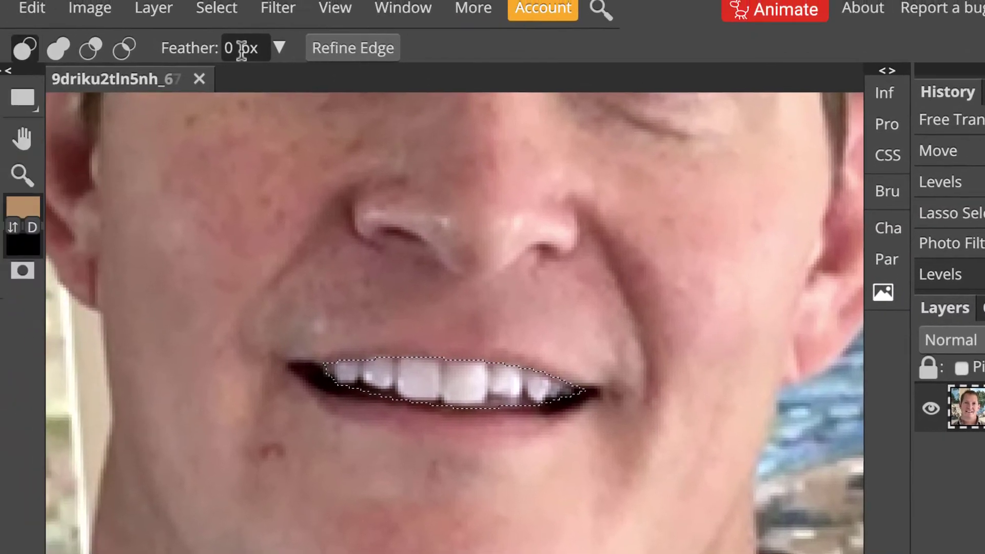
{"action": "left_click", "coordinate": [214, 6]}
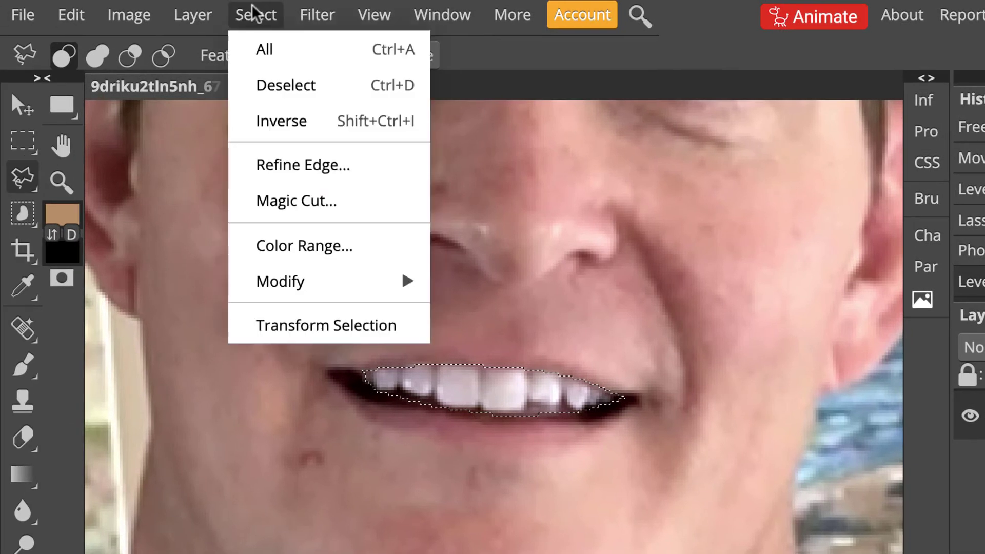
{"action": "left_click", "coordinate": [271, 85]}
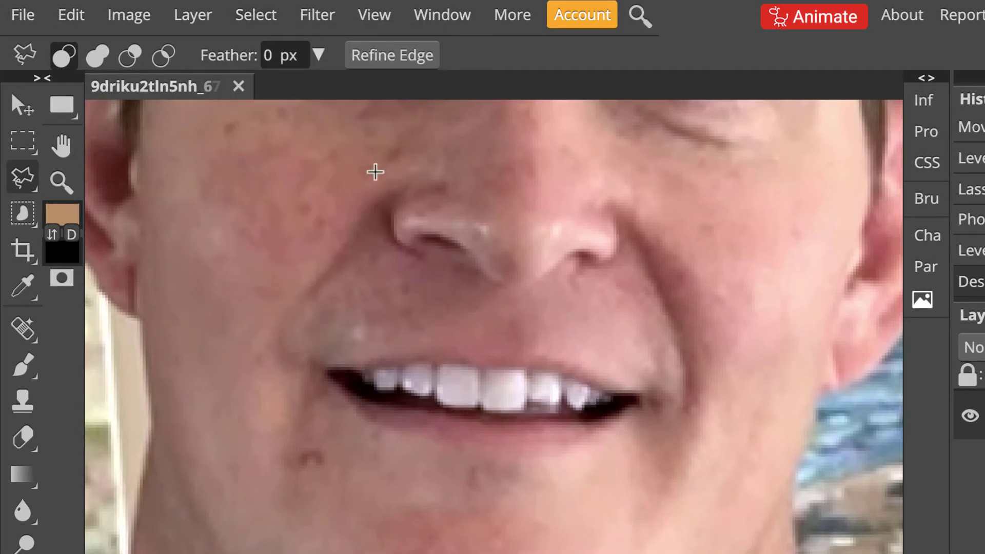
- Resize the portrait image to a width of 150 px with the proportions linked
{"action": "key", "text": "ctrl+minus"}
{"action": "key", "text": "ctrl+minus"}
{"action": "key", "text": "ctrl+minus"}
{"action": "key", "text": "ctrl+minus"}
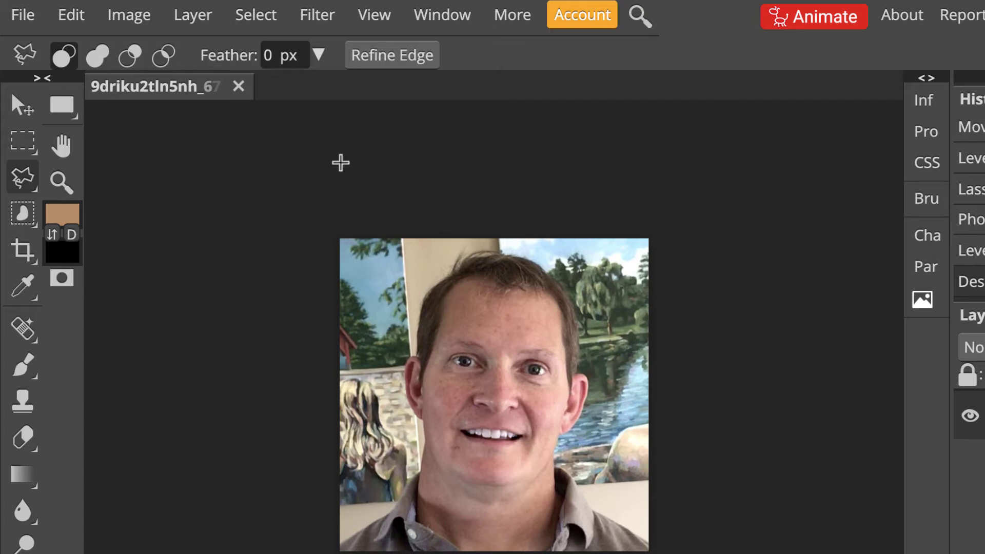
{"action": "left_click", "coordinate": [128, 16]}
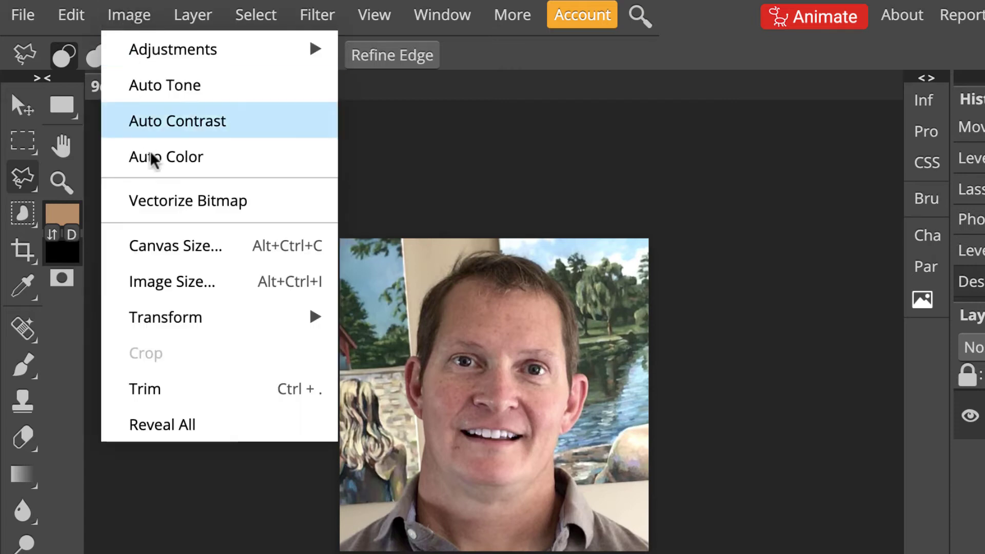
{"action": "left_click", "coordinate": [180, 281]}
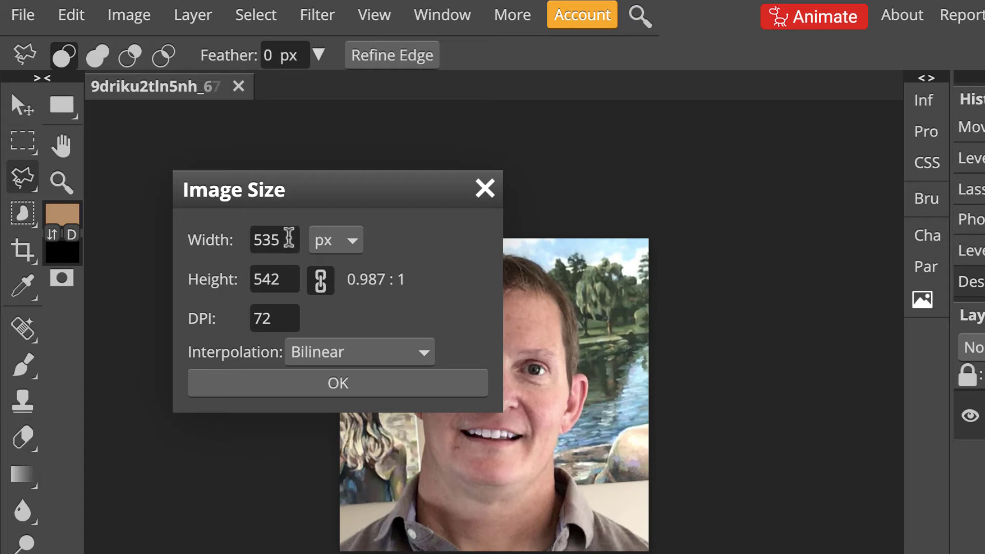
{"action": "left_click_drag", "start_coordinate": [292, 247], "coordinate": [237, 234]}
{"action": "type", "text": "150"}
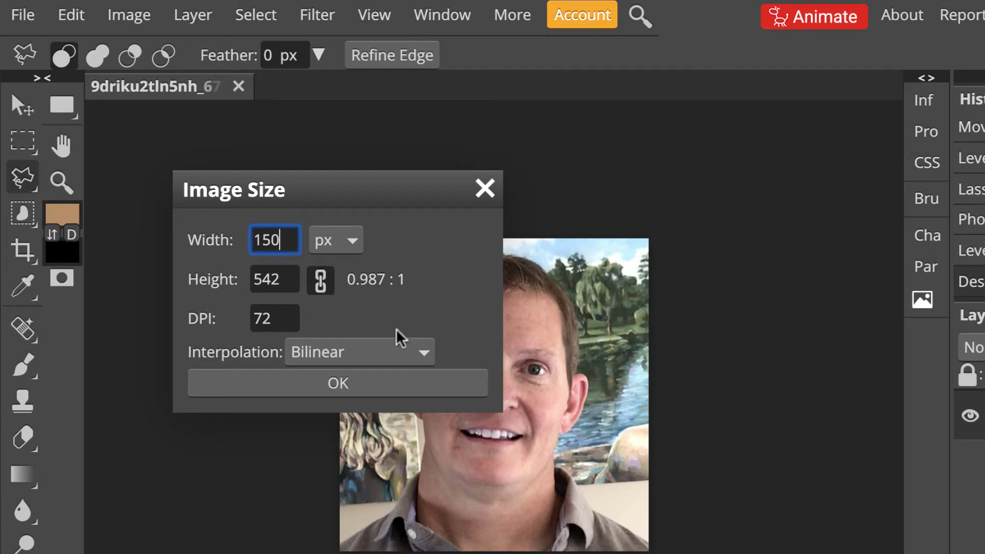
{"action": "left_click", "coordinate": [368, 378]}
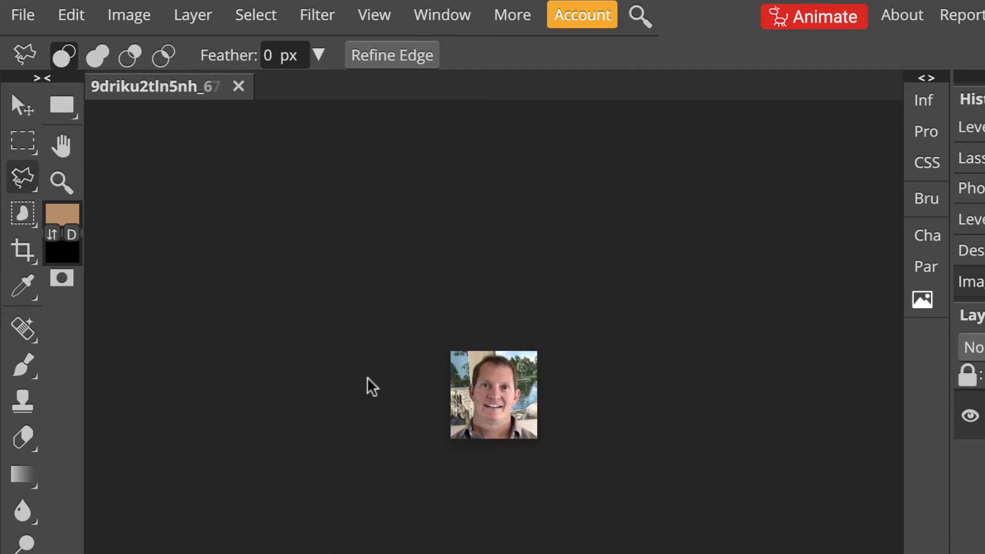
- Inspect the resized portrait up close and check its width and height in the image size settings
{"action": "key", "text": "ctrl+plus"}
{"action": "key", "text": "ctrl+plus"}
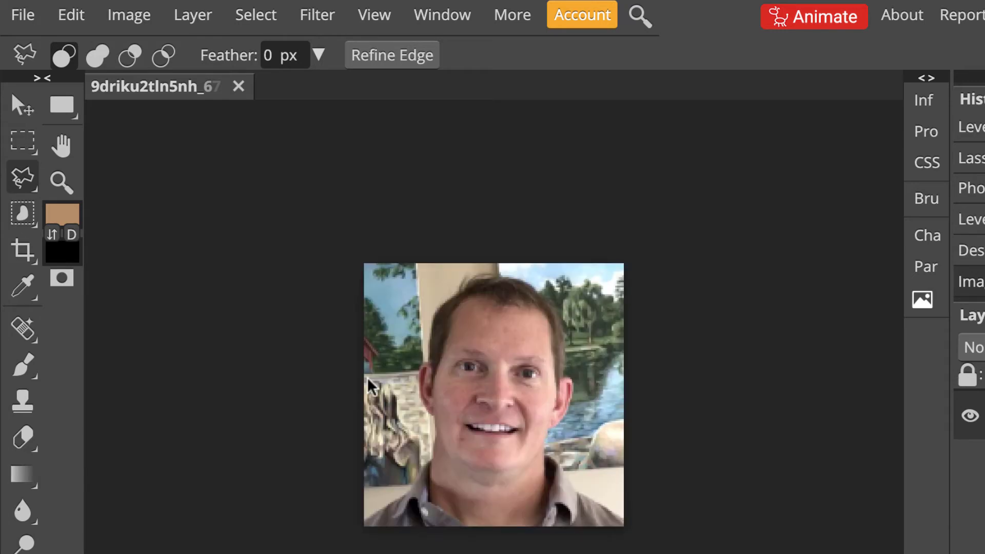
{"action": "left_click", "coordinate": [146, 13]}
{"action": "left_click", "coordinate": [171, 284]}
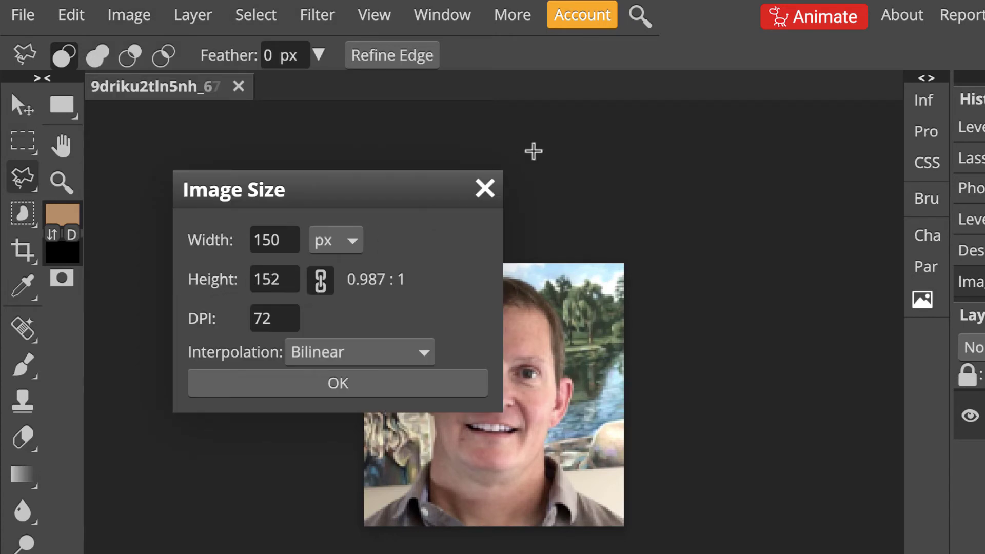
{"action": "left_click", "coordinate": [486, 189]}
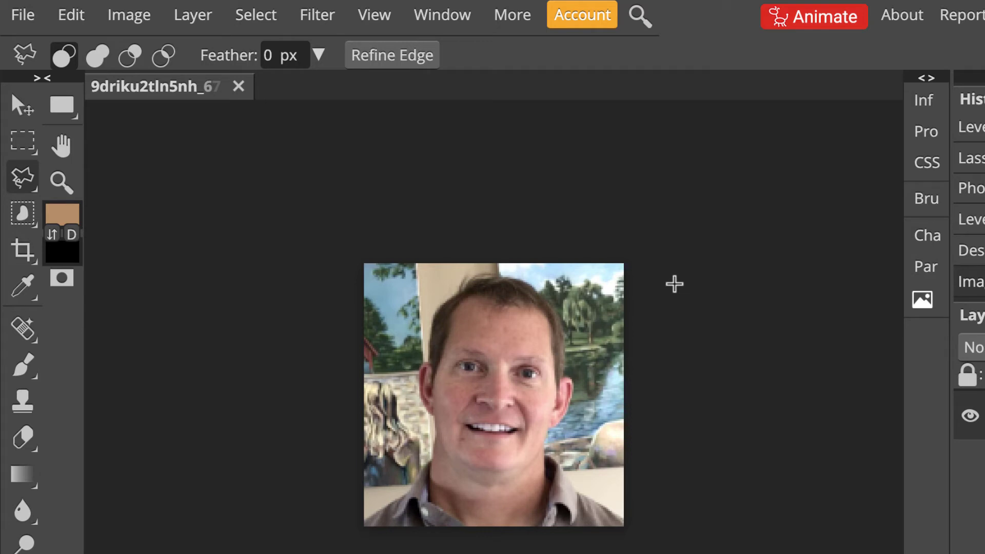
- Start an Unsharp Mask filter on the portrait with a radius of 2 px and an amount of 50%
{"action": "left_click", "coordinate": [323, 17]}
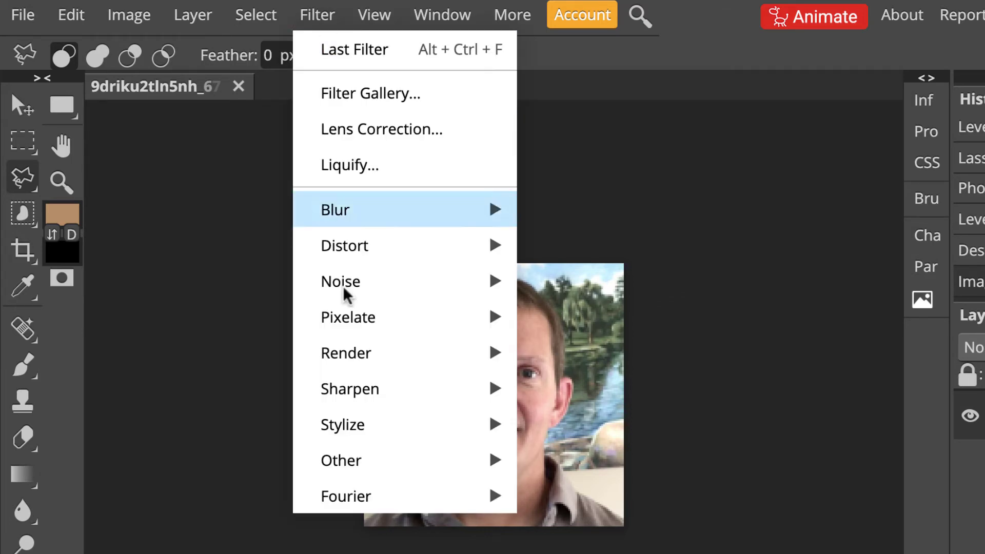
{"action": "mouse_move", "coordinate": [351, 389]}
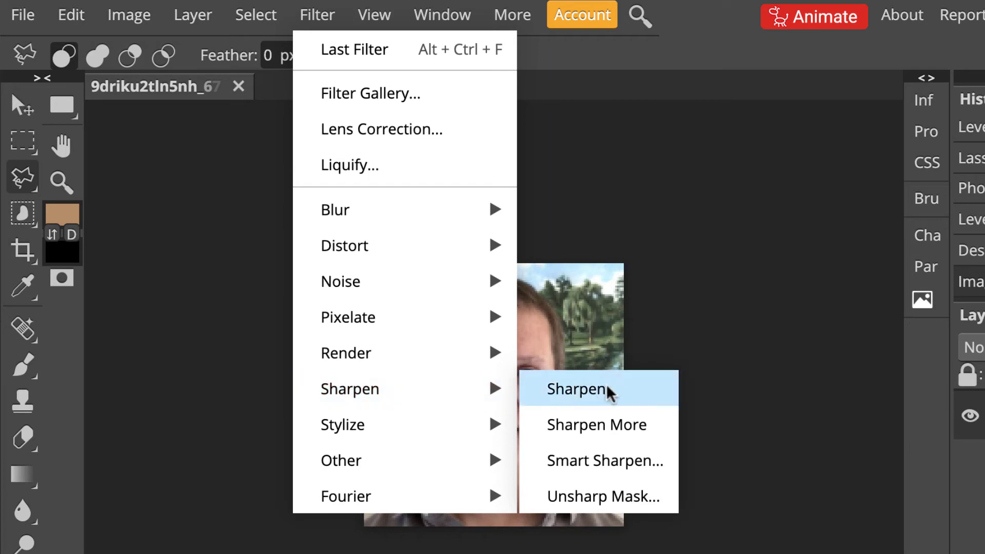
{"action": "left_click", "coordinate": [619, 500]}
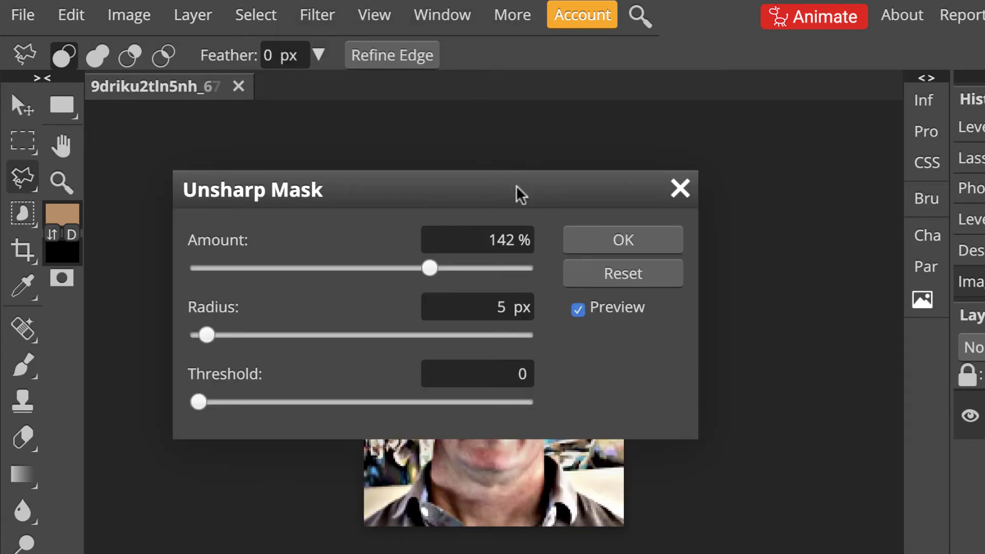
{"action": "left_click_drag", "start_coordinate": [516, 186], "coordinate": [588, 32]}
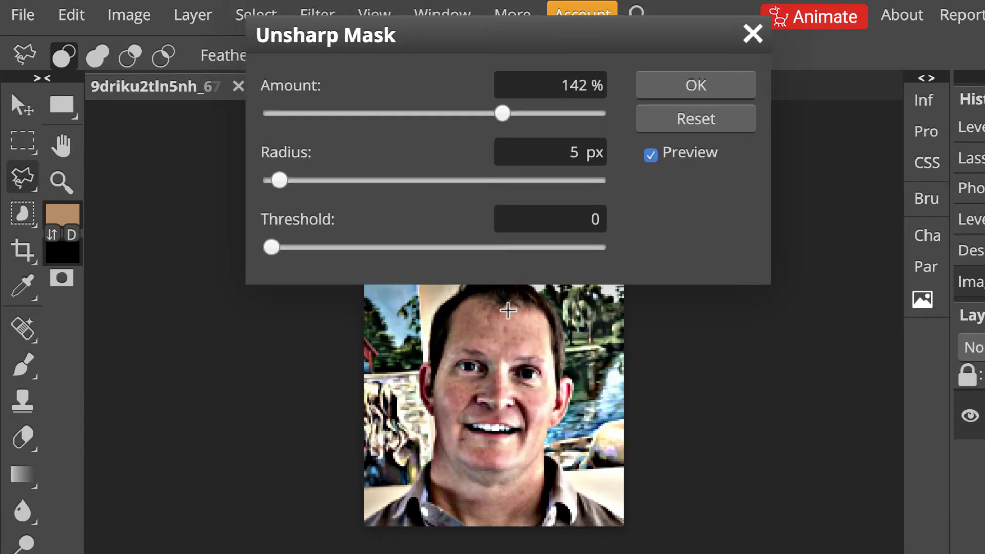
{"action": "left_click", "coordinate": [578, 152]}
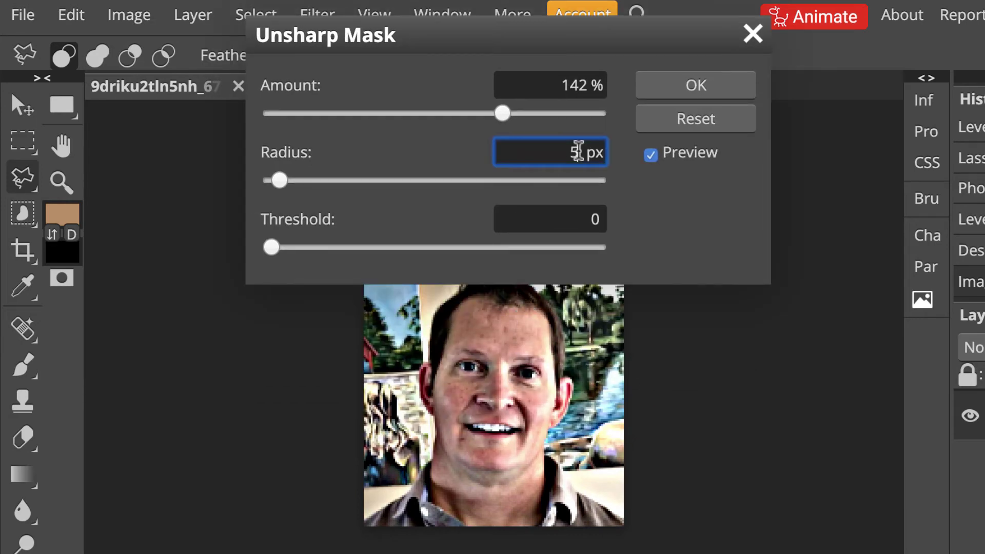
{"action": "left_click_drag", "start_coordinate": [578, 152], "coordinate": [571, 151]}
{"action": "type", "text": "2"}
{"action": "left_click_drag", "start_coordinate": [587, 78], "coordinate": [554, 81]}
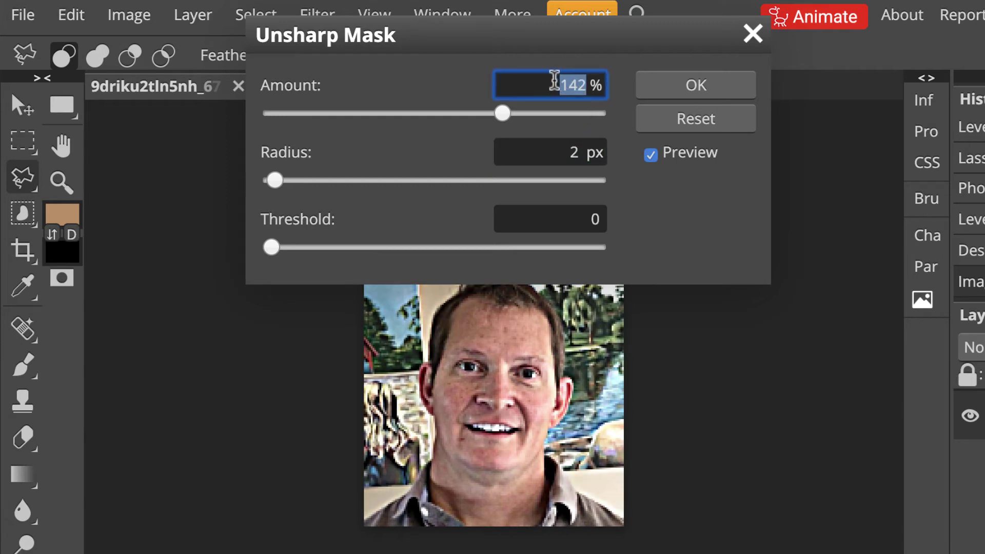
{"action": "type", "text": "50"}
- Compare the portrait with and without the Unsharp Mask preview
{"action": "left_click", "coordinate": [652, 155]}
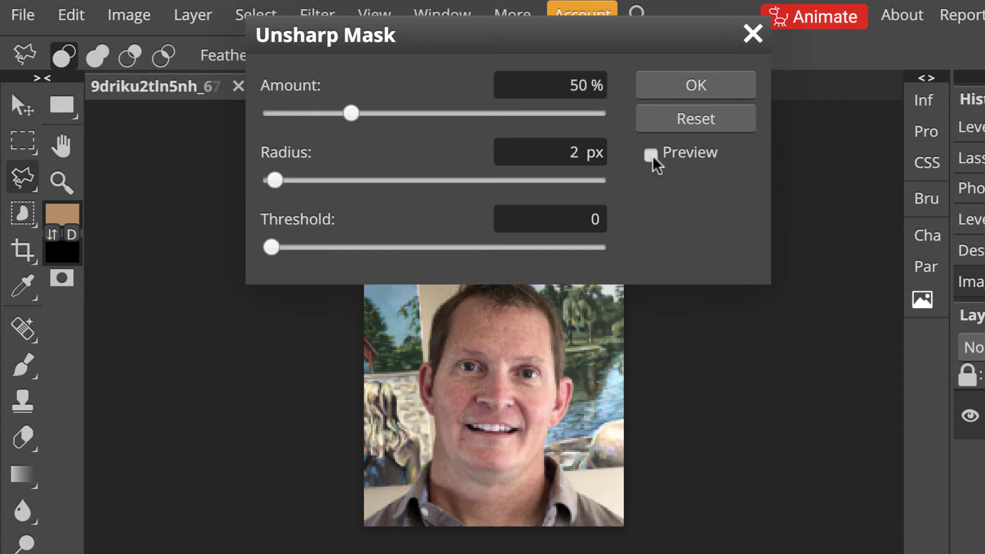
{"action": "left_click", "coordinate": [653, 156]}
{"action": "left_click", "coordinate": [653, 155]}
{"action": "left_click", "coordinate": [653, 156]}
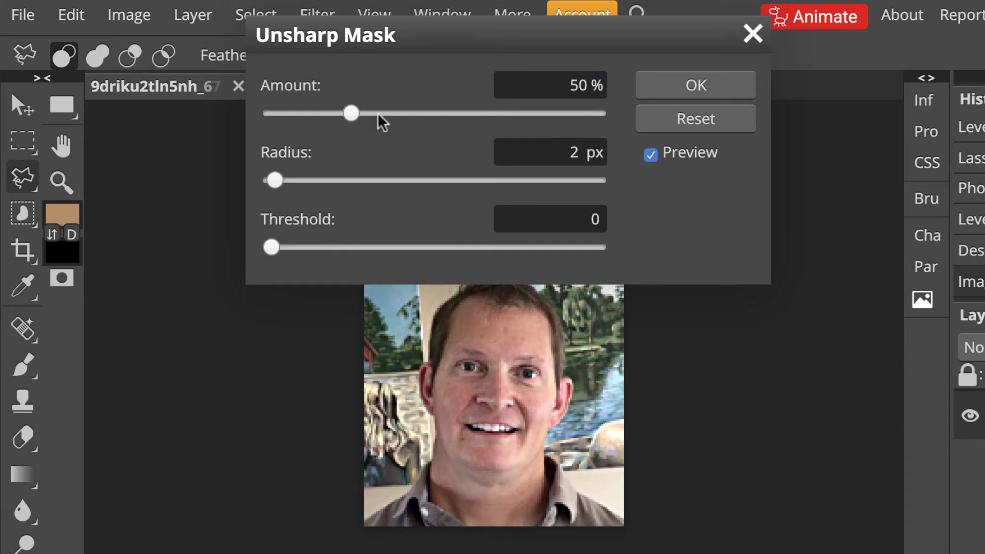
{"action": "left_click", "coordinate": [651, 150]}
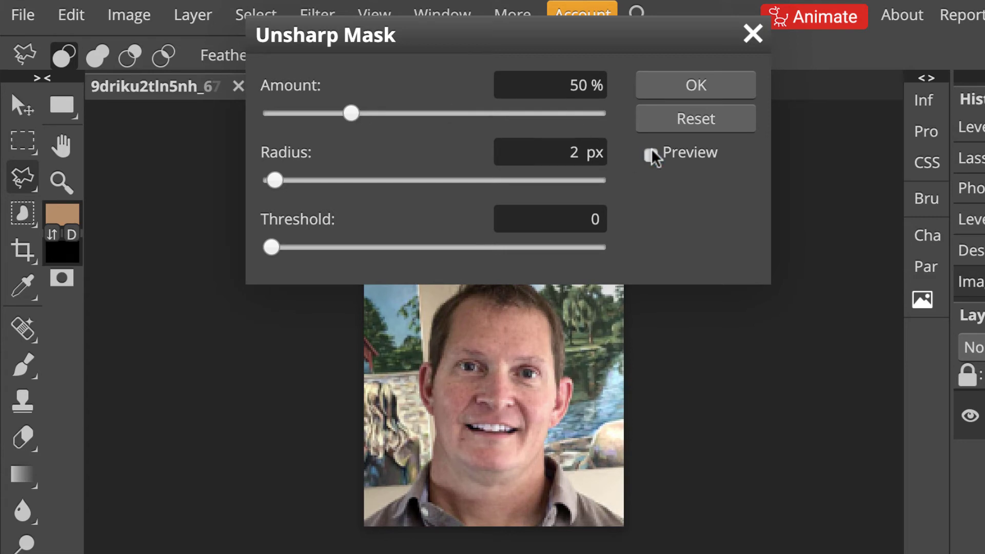
{"action": "left_click", "coordinate": [651, 150]}
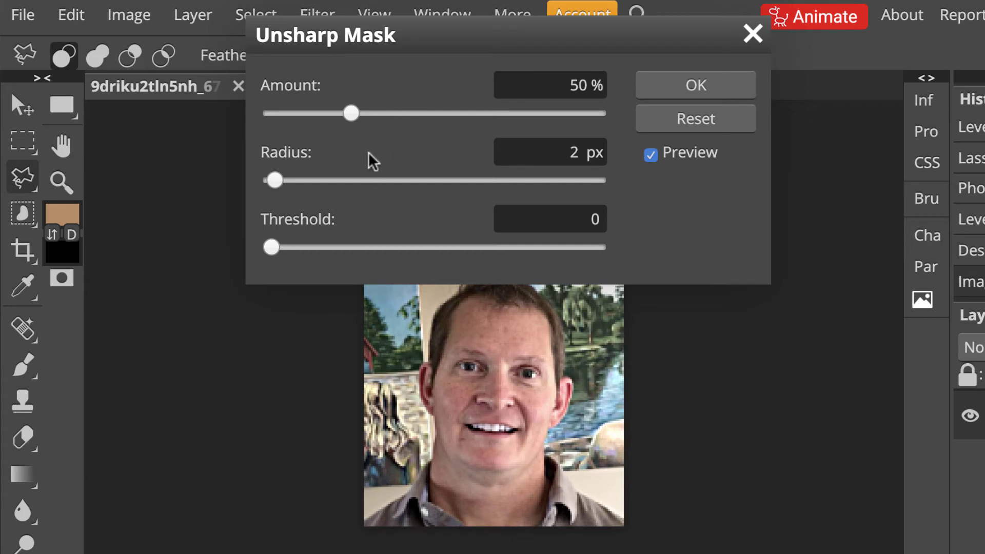
- Raise the Unsharp Mask amount slightly, compare the portrait with and without it, and apply the filter
{"action": "left_click_drag", "start_coordinate": [352, 108], "coordinate": [360, 114]}
{"action": "left_click", "coordinate": [652, 153]}
{"action": "left_click", "coordinate": [652, 153]}
{"action": "left_click", "coordinate": [714, 82]}
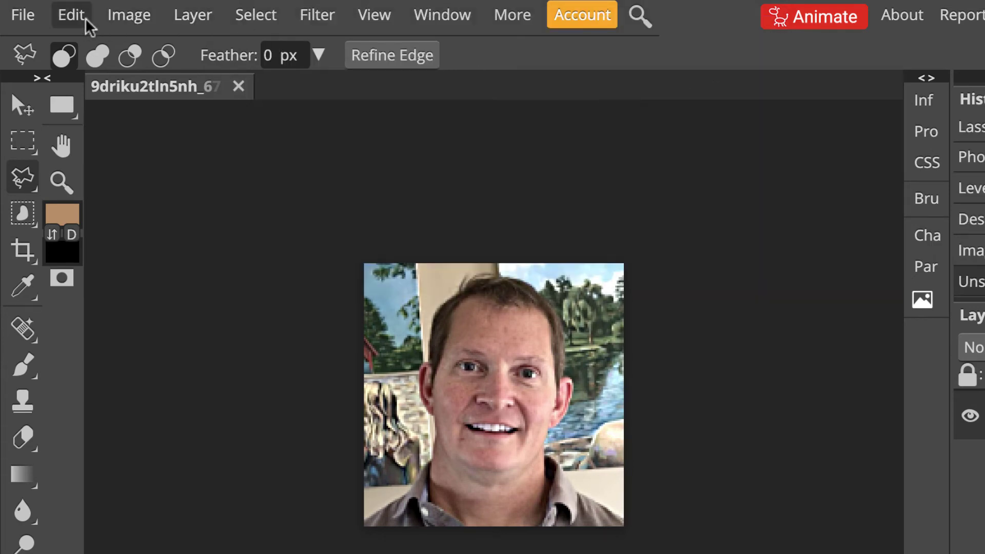
- Export the portrait as a JPG at 80% quality and save the file
{"action": "left_click", "coordinate": [28, 18]}
{"action": "mouse_move", "coordinate": [66, 356]}
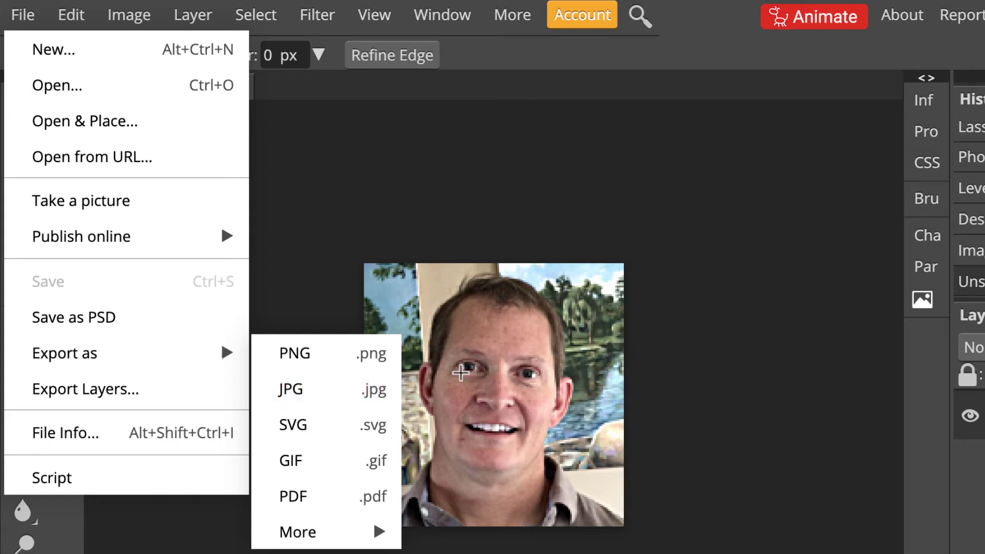
{"action": "left_click", "coordinate": [361, 389]}
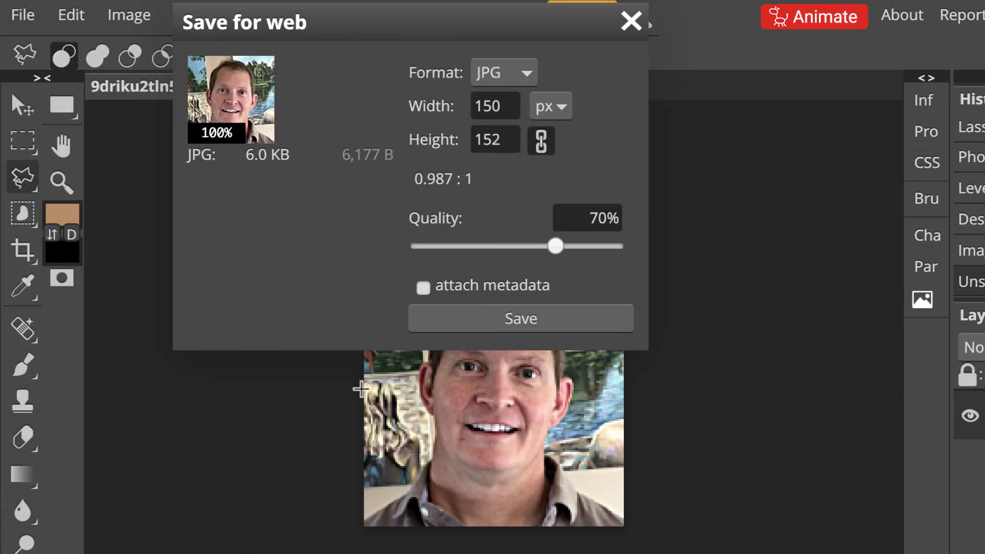
{"action": "left_click_drag", "start_coordinate": [555, 244], "coordinate": [574, 242]}
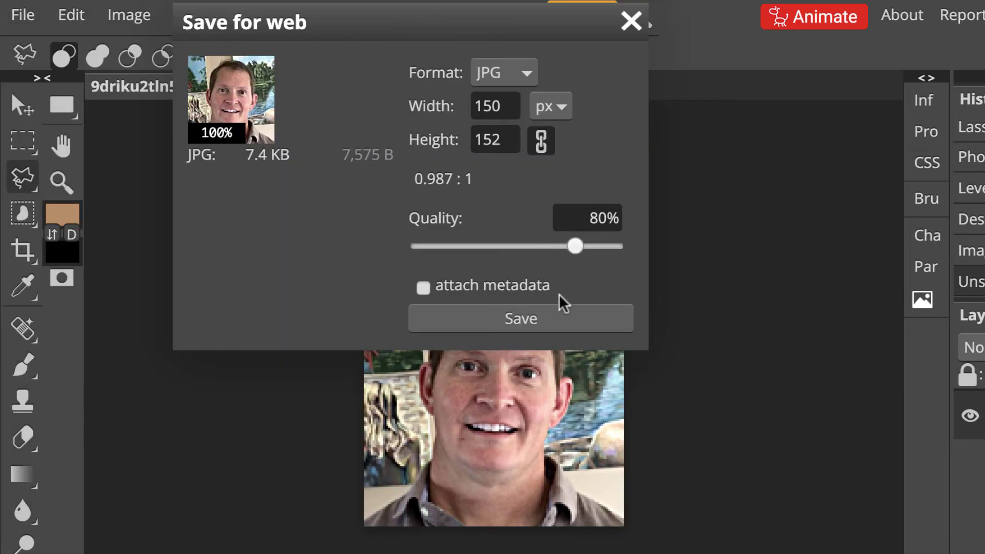
{"action": "left_click", "coordinate": [538, 317]}
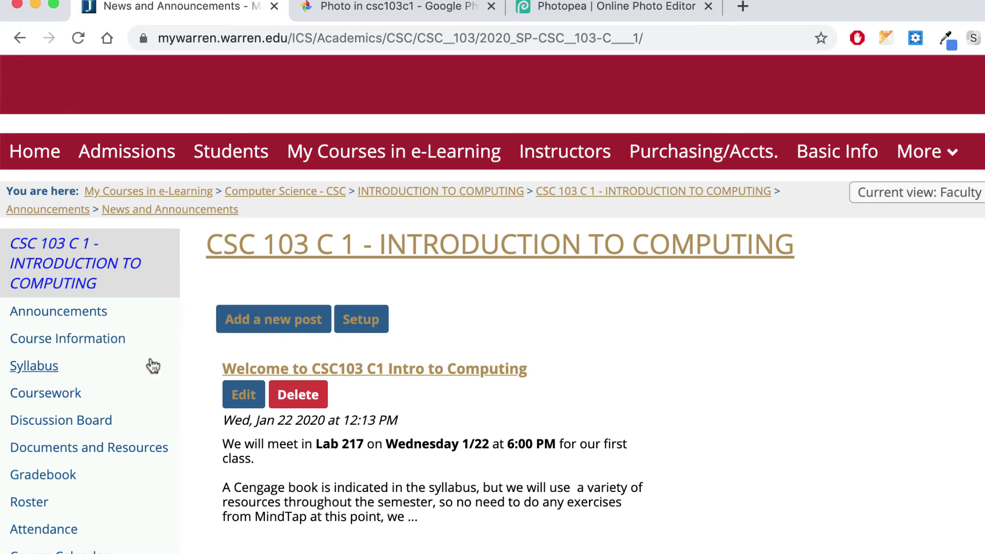
- Switch to the course website in the browser and open the Student Introductions topic on the Discussion Board
{"action": "left_click", "coordinate": [104, 421]}
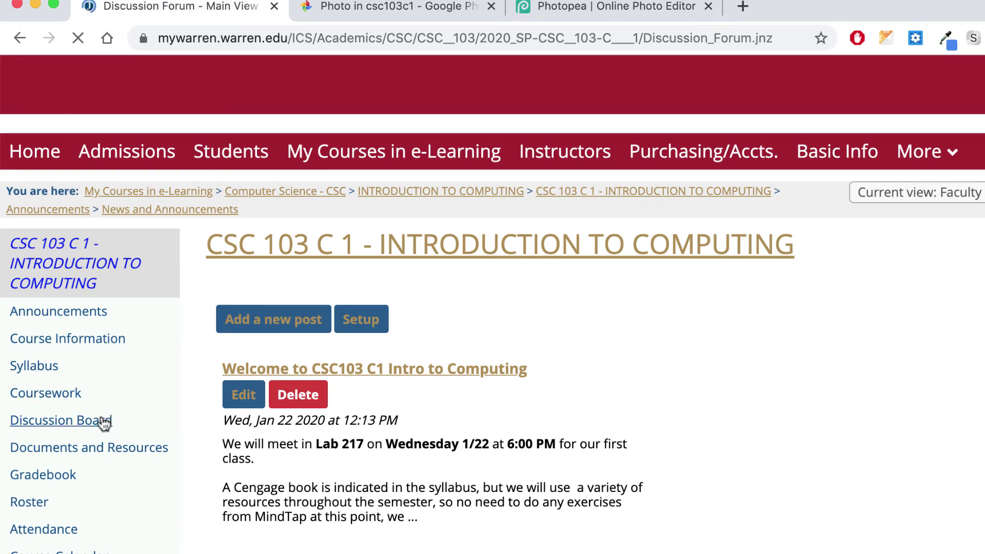
{"action": "scroll", "coordinate": [345, 413], "scroll_direction": "down", "scroll_amount": 2}
{"action": "scroll", "coordinate": [345, 413], "scroll_direction": "down", "scroll_amount": 15}
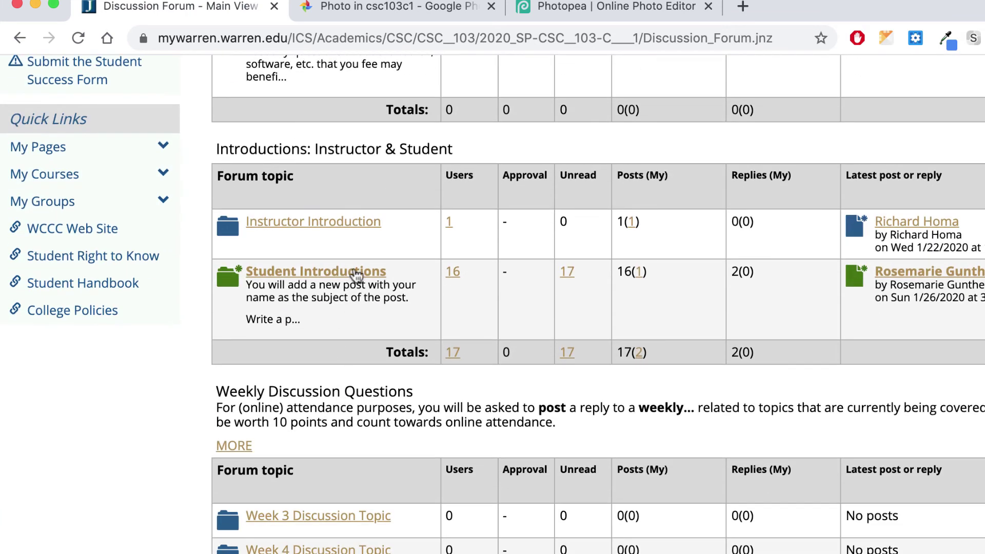
{"action": "scroll", "coordinate": [379, 370], "scroll_direction": "up", "scroll_amount": 1}
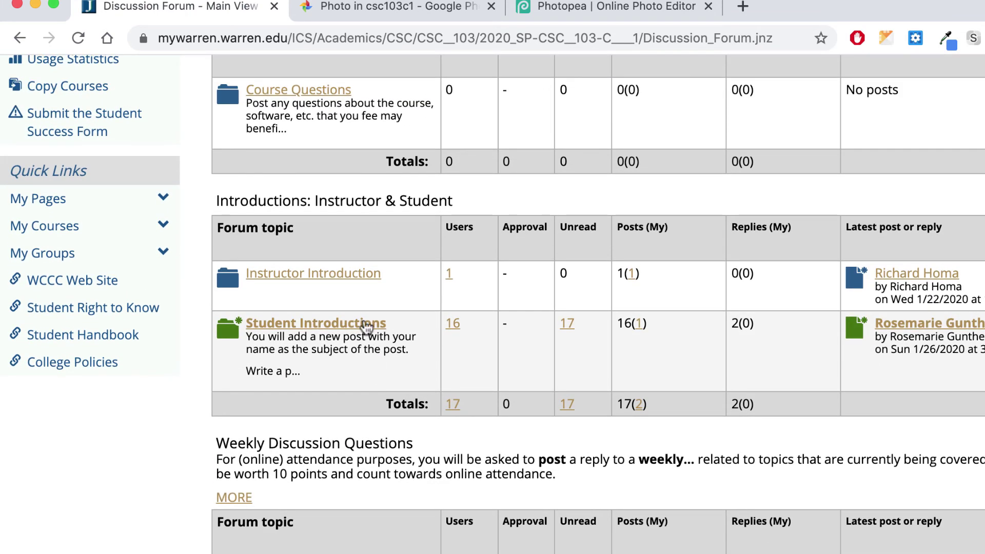
{"action": "scroll", "coordinate": [367, 327], "scroll_direction": "up", "scroll_amount": 1}
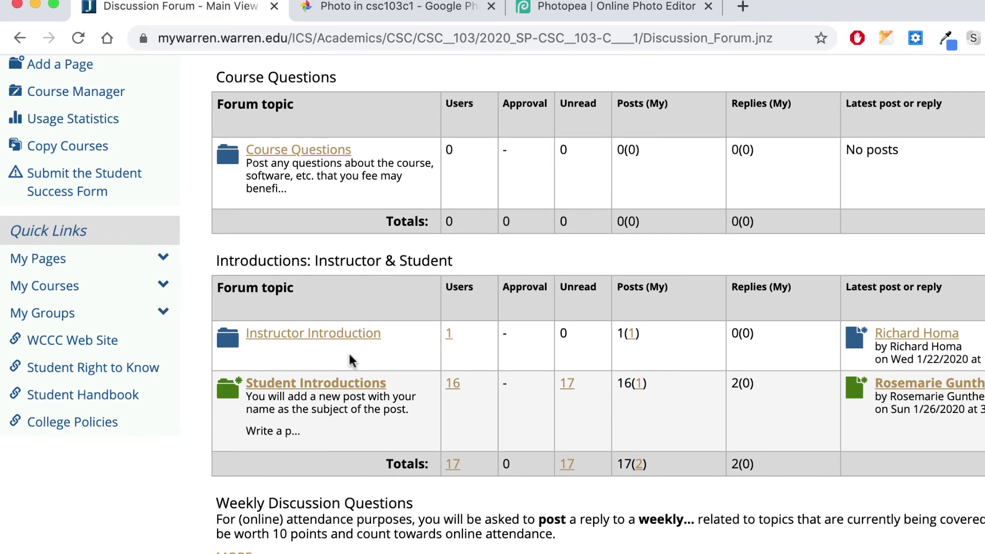
{"action": "left_click", "coordinate": [345, 386]}
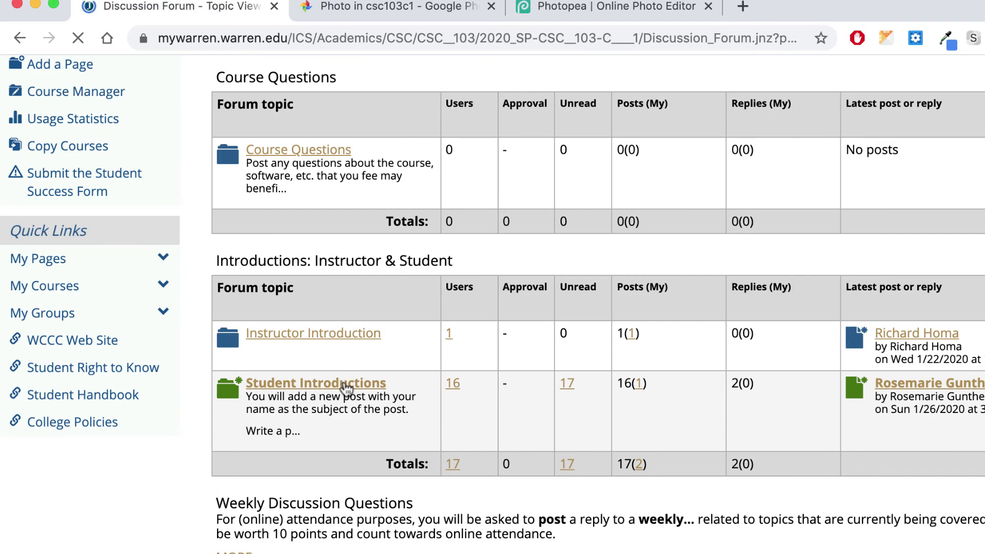
- Open the instructor's sample post dated 1/22/2020 at 7:01 PM for editing
{"action": "scroll", "coordinate": [345, 388], "scroll_direction": "down", "scroll_amount": 10}
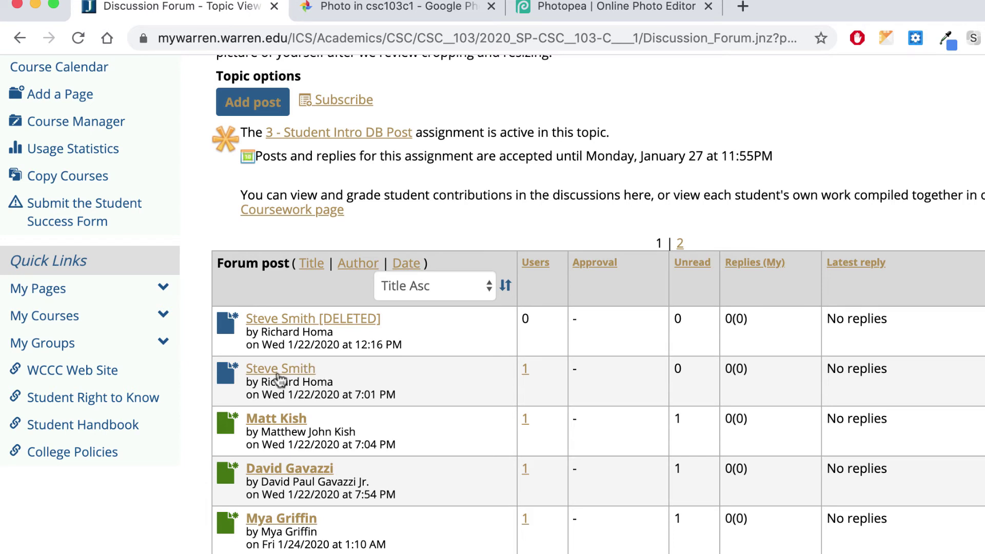
{"action": "left_click", "coordinate": [310, 371]}
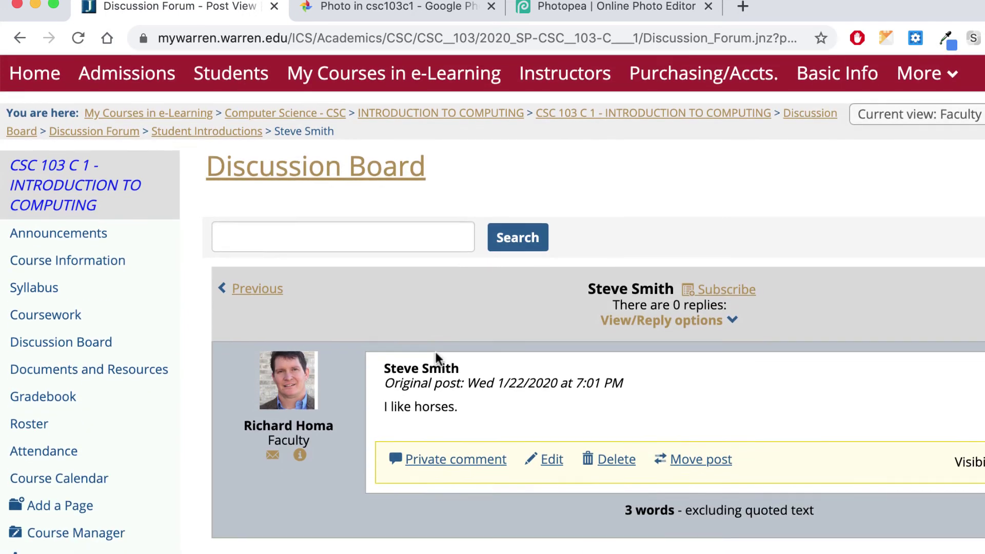
{"action": "scroll", "coordinate": [551, 367], "scroll_direction": "down", "scroll_amount": 2}
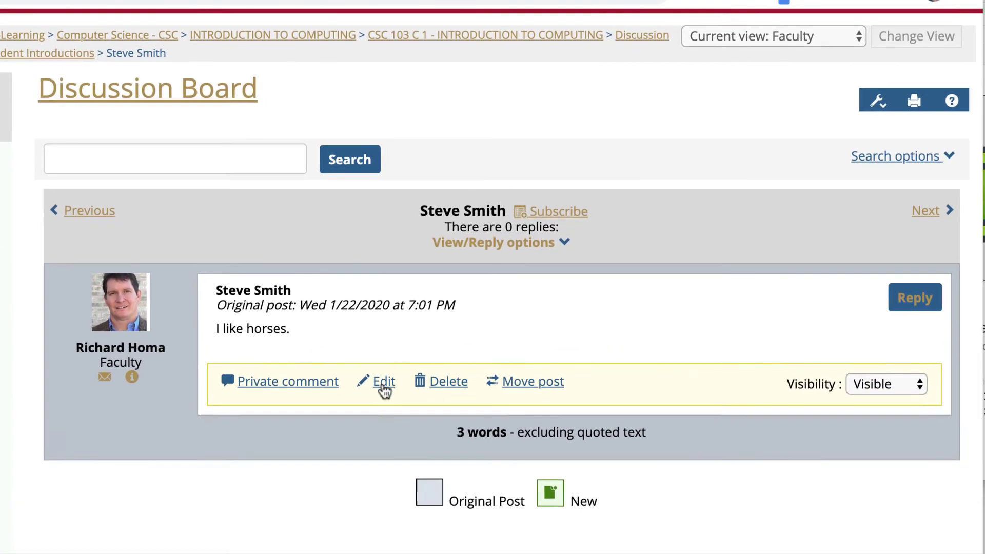
{"action": "left_click", "coordinate": [550, 430]}
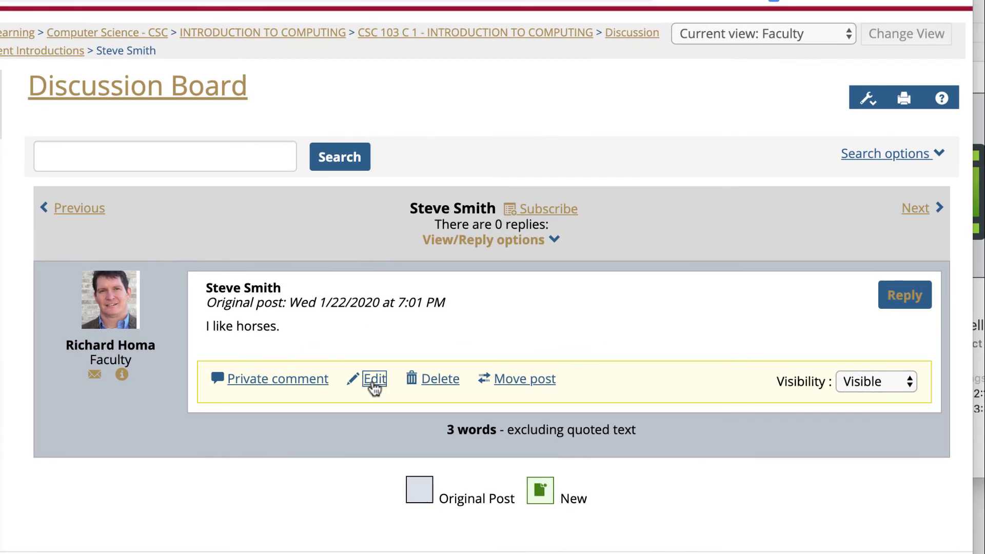
{"action": "left_click", "coordinate": [373, 382]}
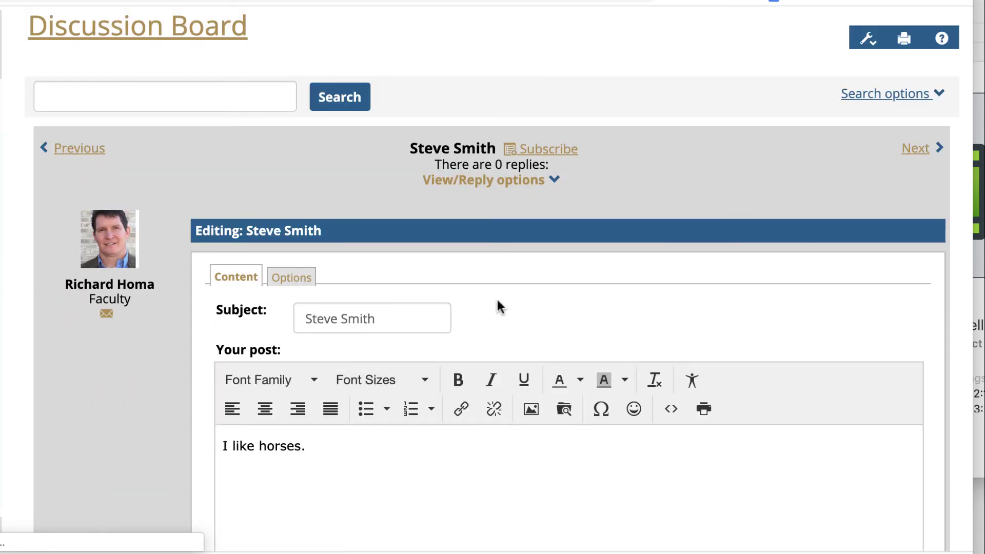
- Upload the exported 150×152 portrait JPG through MoxieManager and insert it into the "I like horses." post
{"action": "scroll", "coordinate": [497, 307], "scroll_direction": "down", "scroll_amount": 3}
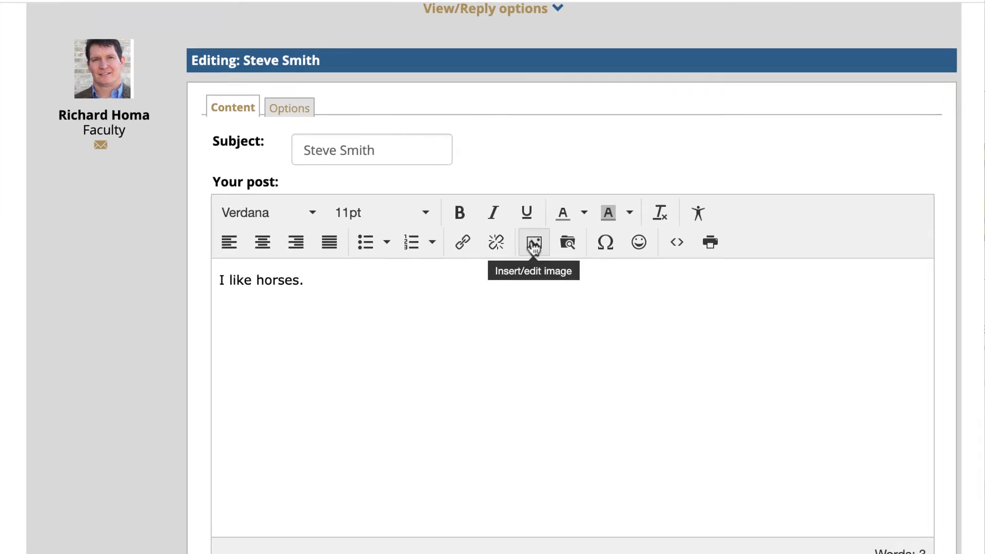
{"action": "left_click", "coordinate": [533, 244]}
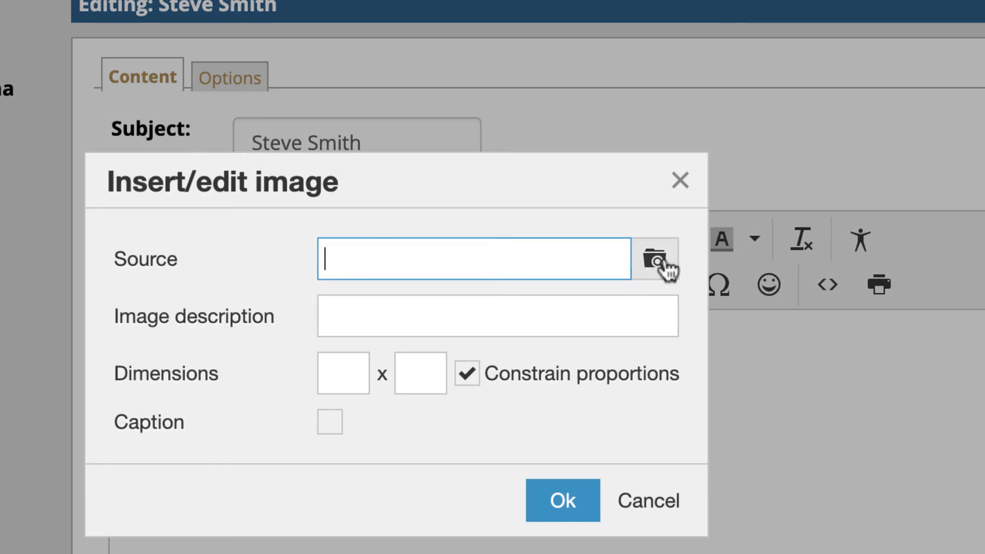
{"action": "left_click", "coordinate": [664, 261]}
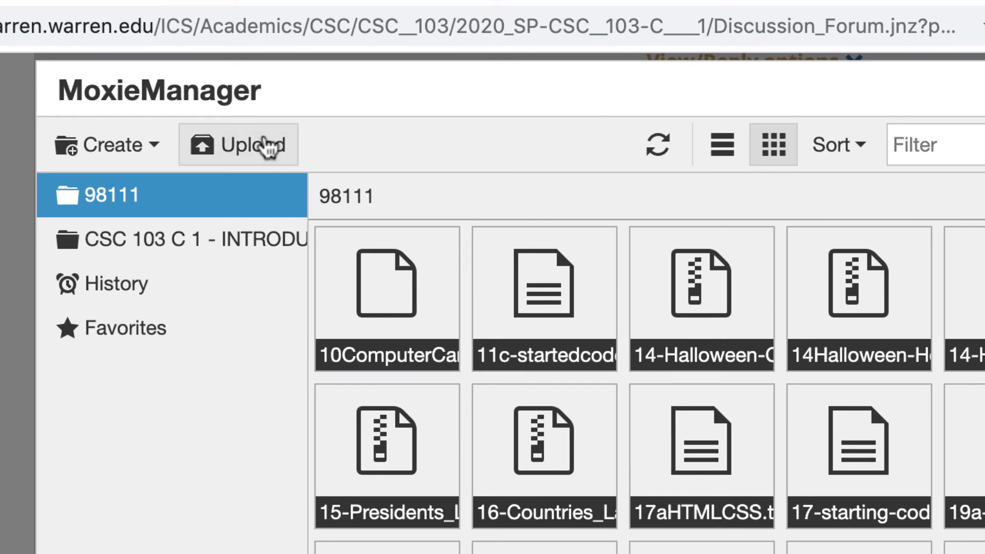
{"action": "left_click", "coordinate": [266, 145]}
{"action": "left_click", "coordinate": [437, 148]}
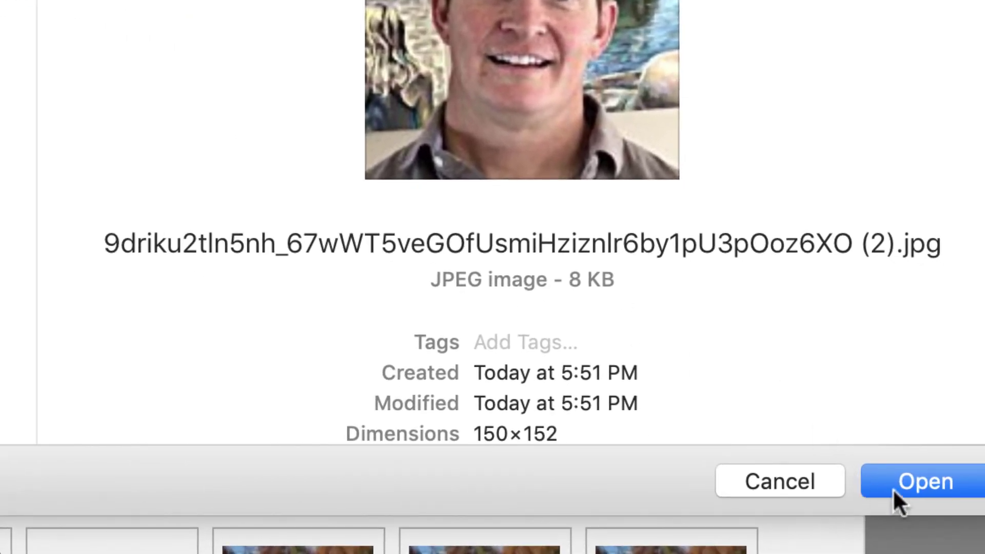
{"action": "left_click", "coordinate": [910, 471]}
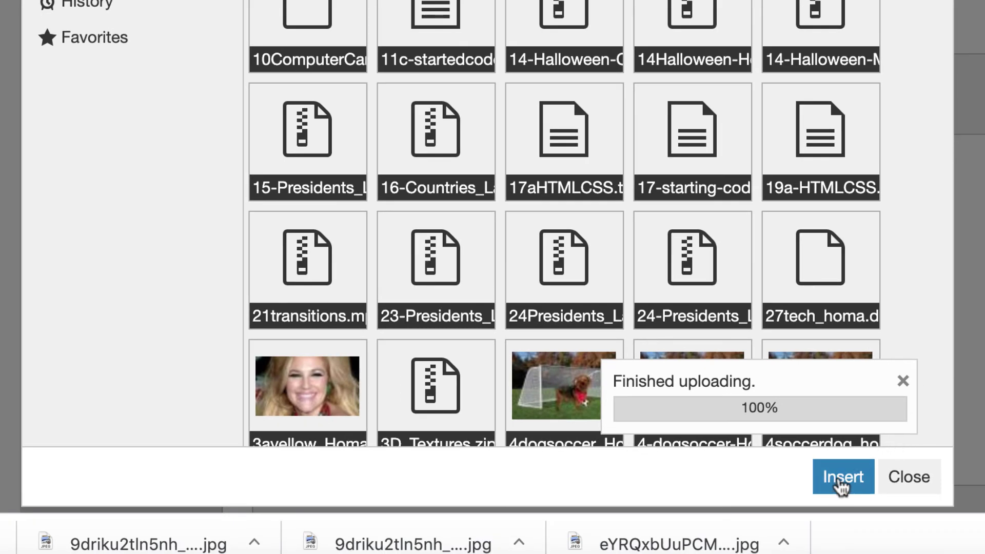
{"action": "left_click", "coordinate": [842, 480]}
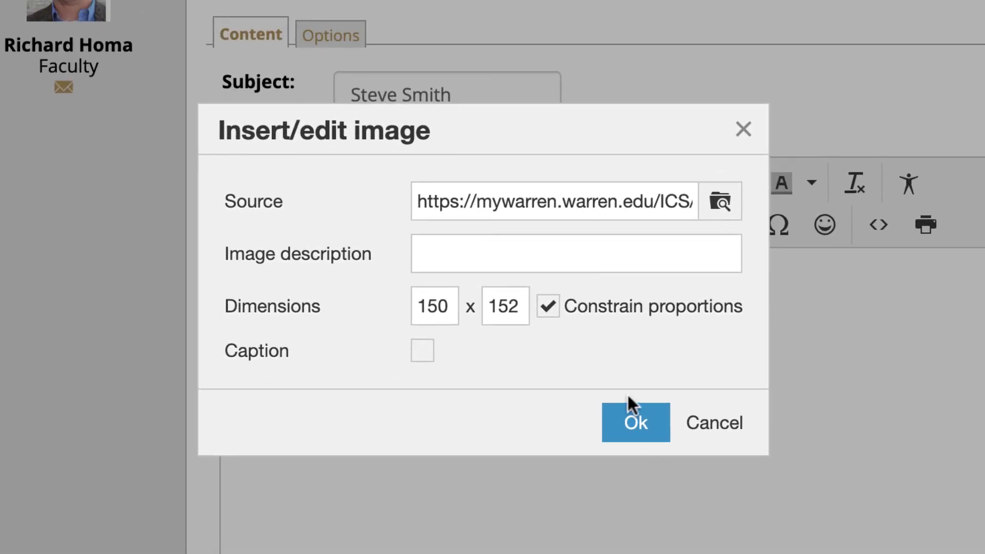
{"action": "left_click", "coordinate": [637, 418]}
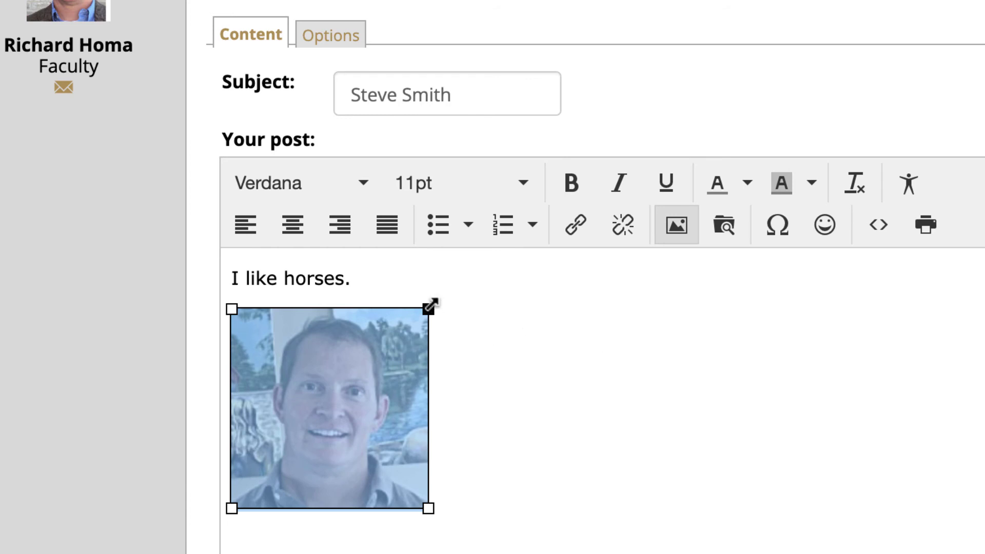
- Shrink the inserted portrait slightly from its corner while keeping its proportions, and deselect it
{"action": "left_click_drag", "start_coordinate": [429, 309], "coordinate": [407, 329]}
{"action": "left_click", "coordinate": [509, 332]}
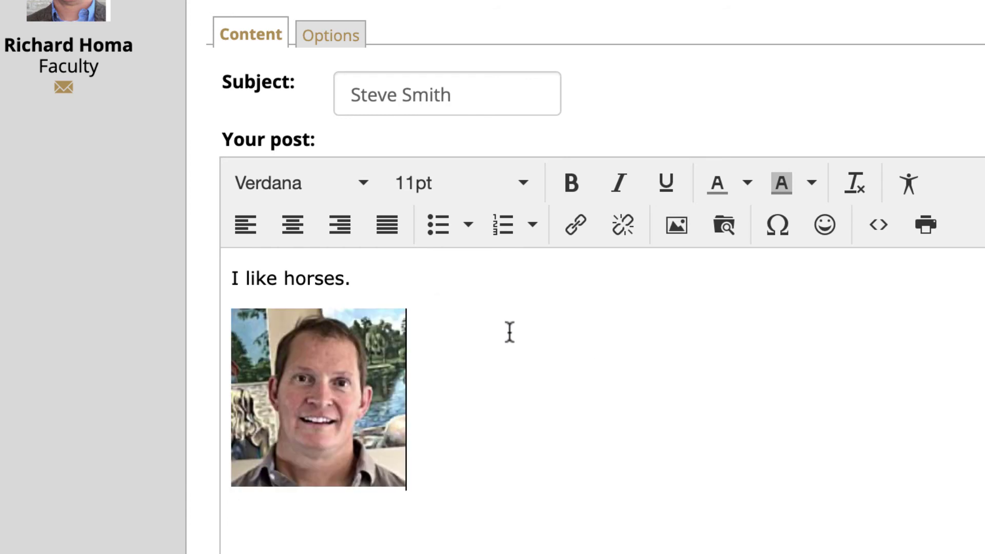
{"action": "left_click", "coordinate": [293, 397]}
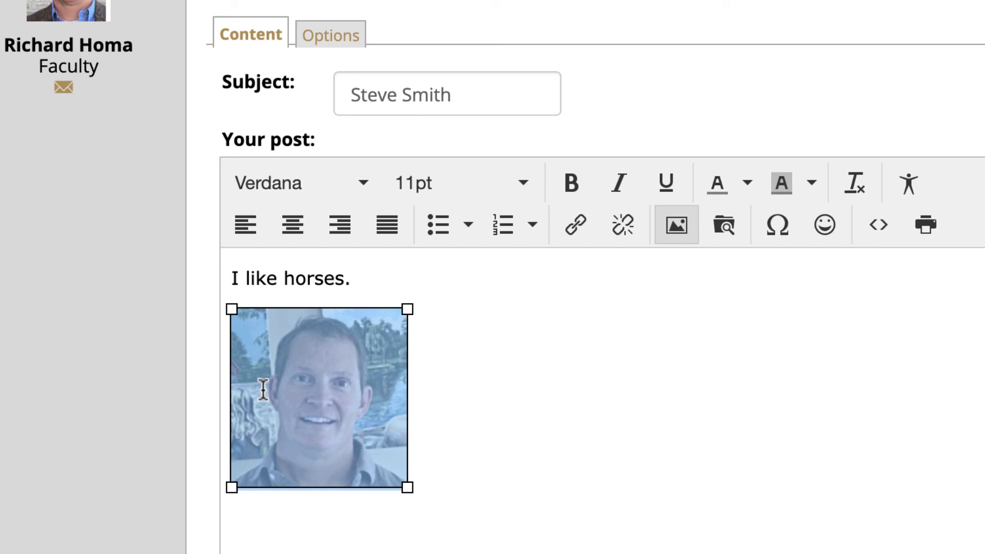
{"action": "left_click", "coordinate": [439, 356]}
- Submit the edited post with the portrait
{"action": "scroll", "coordinate": [441, 358], "scroll_direction": "down", "scroll_amount": 2}
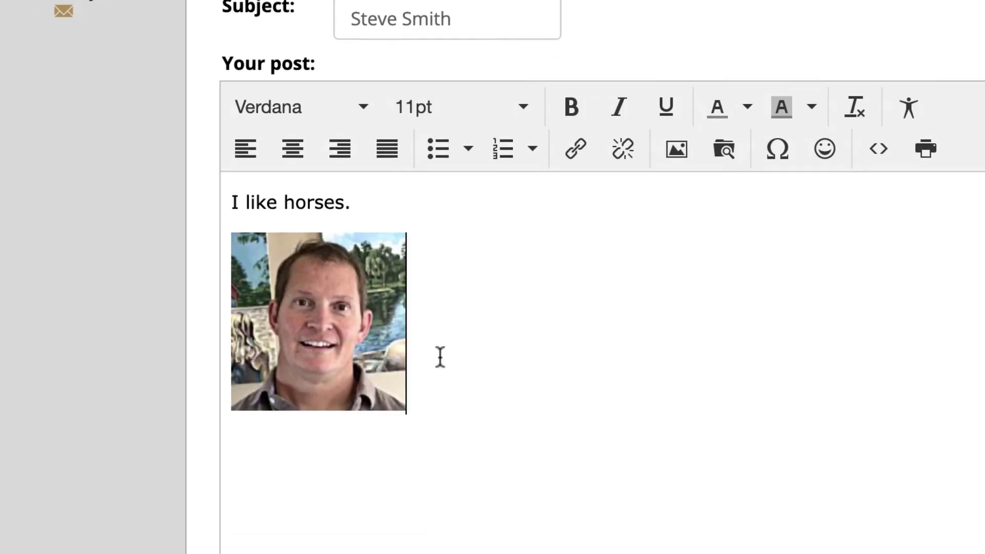
{"action": "scroll", "coordinate": [440, 358], "scroll_direction": "down", "scroll_amount": 7}
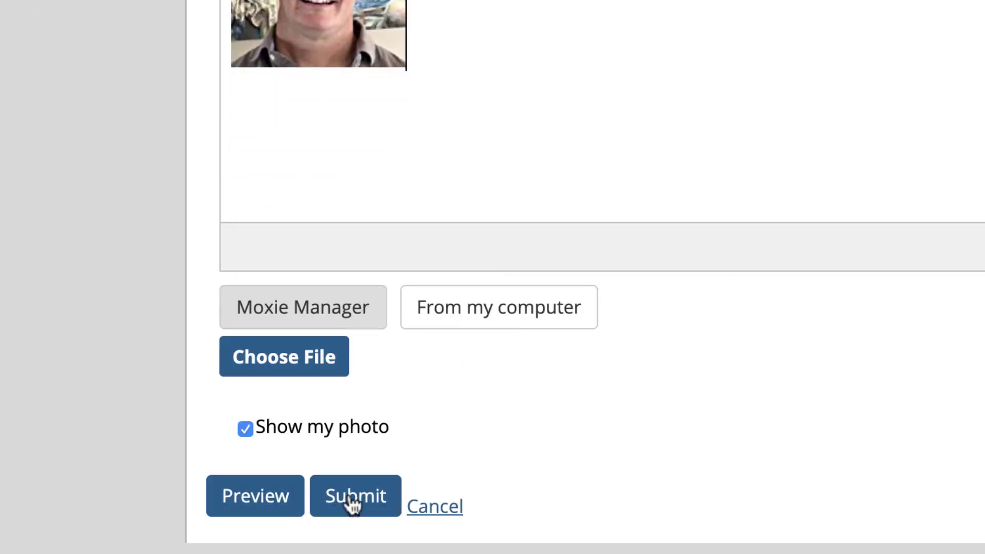
{"action": "left_click", "coordinate": [353, 504]}
{"action": "scroll", "coordinate": [433, 367], "scroll_direction": "down", "scroll_amount": 3}
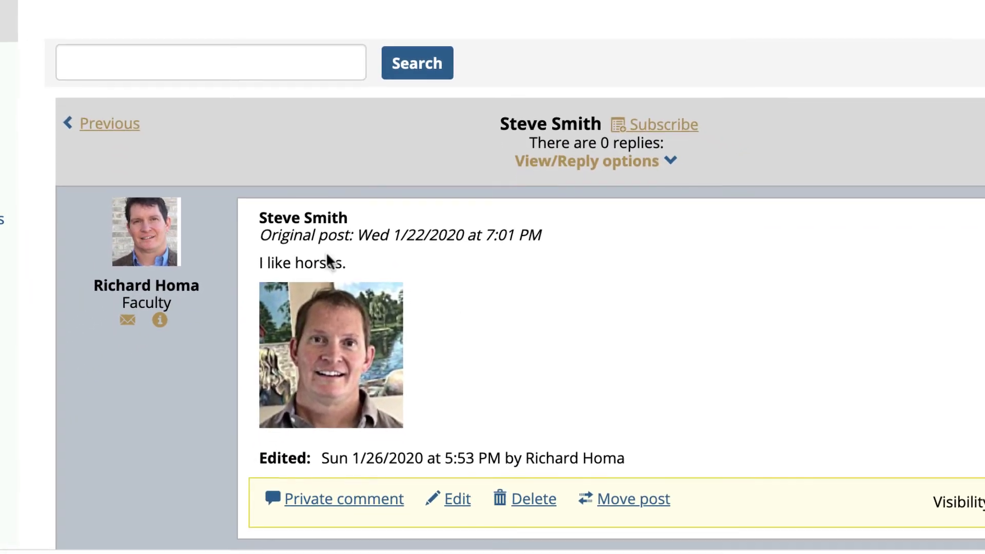
- Leave the student post and open the Instructor Introduction topic from the Discussion Board's main view
{"action": "left_click", "coordinate": [109, 124]}
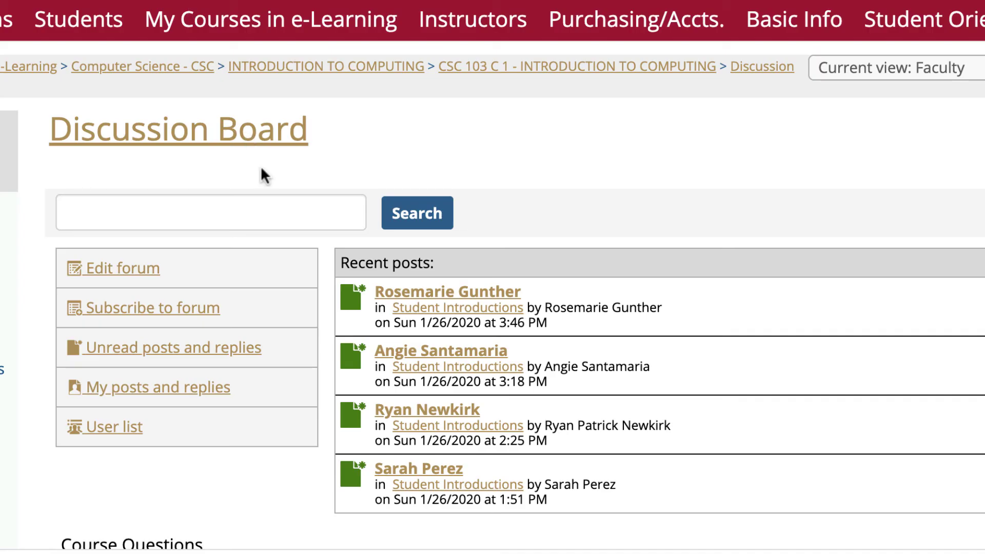
{"action": "scroll", "coordinate": [349, 223], "scroll_direction": "down", "scroll_amount": 5}
{"action": "scroll", "coordinate": [349, 223], "scroll_direction": "down", "scroll_amount": 6}
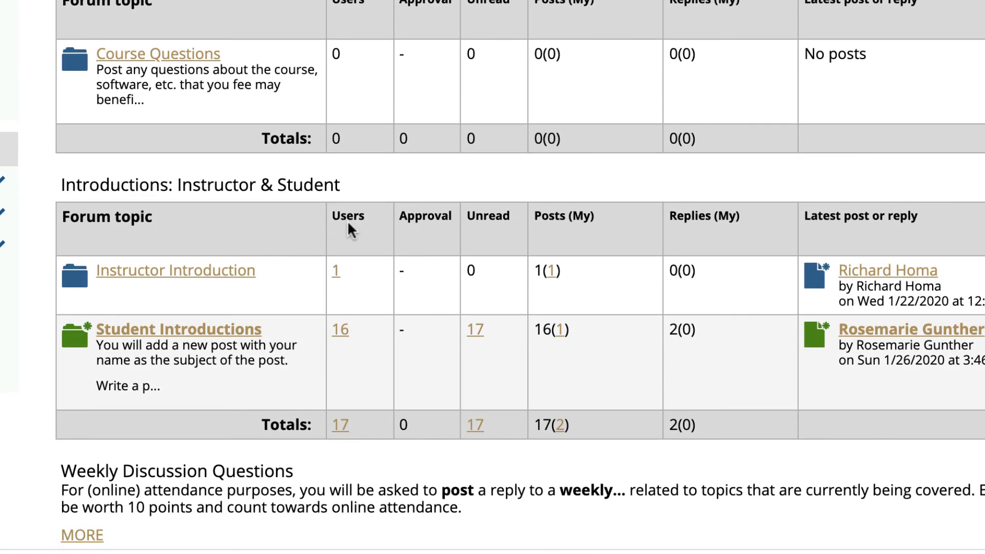
{"action": "left_click", "coordinate": [232, 276]}
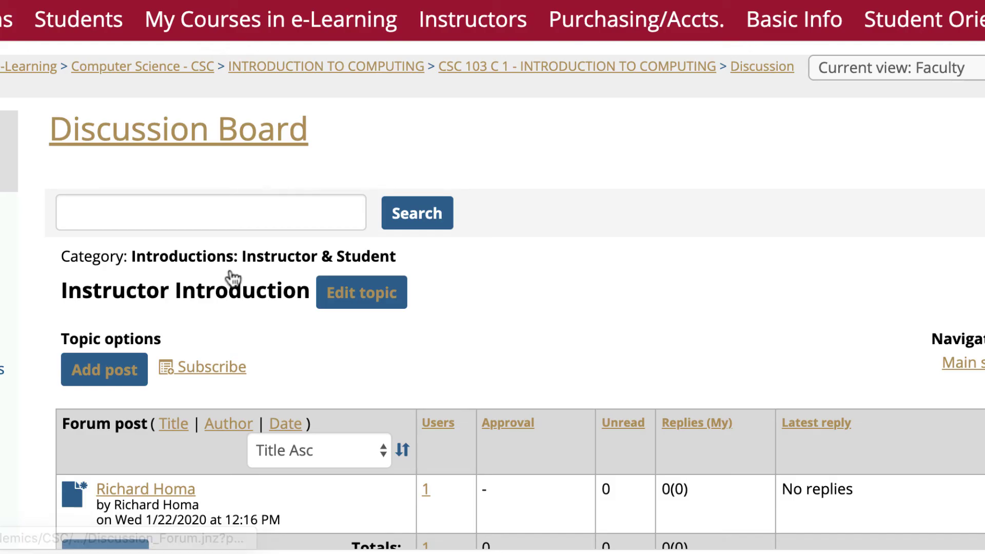
- Open the instructor's own introduction post in this topic for editing
{"action": "scroll", "coordinate": [508, 221], "scroll_direction": "down", "scroll_amount": 2}
{"action": "scroll", "coordinate": [508, 226], "scroll_direction": "down", "scroll_amount": 4}
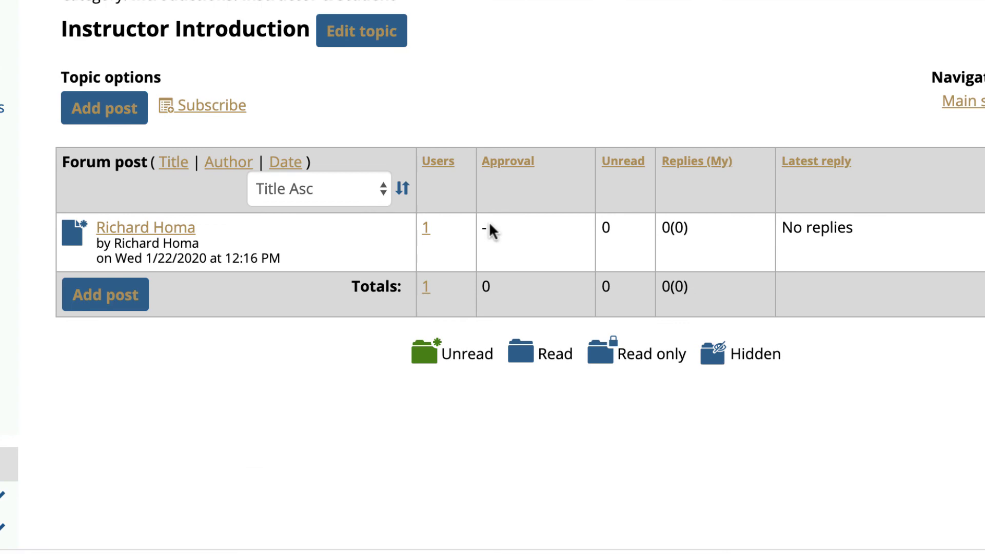
{"action": "left_click", "coordinate": [176, 229]}
{"action": "scroll", "coordinate": [521, 166], "scroll_direction": "down", "scroll_amount": 6}
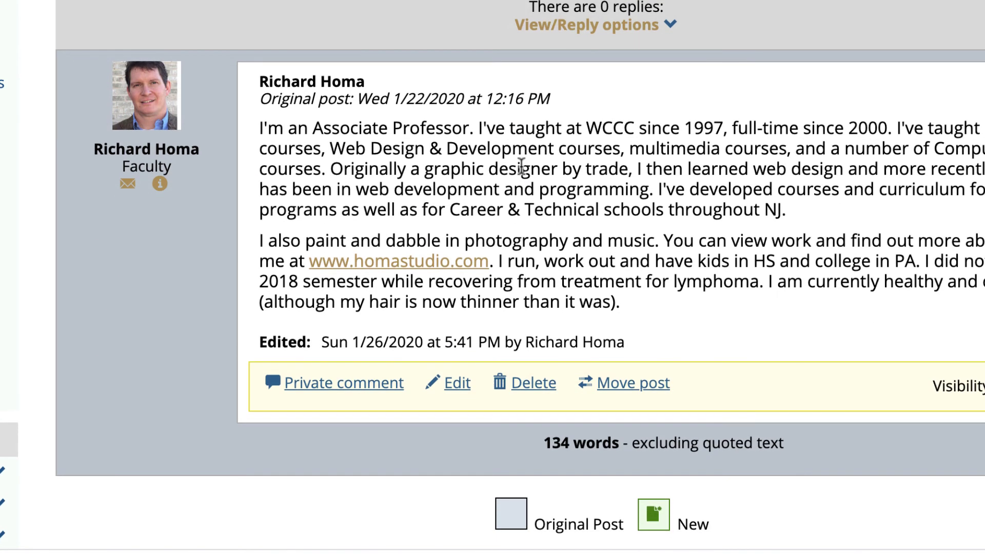
{"action": "left_click", "coordinate": [459, 385]}
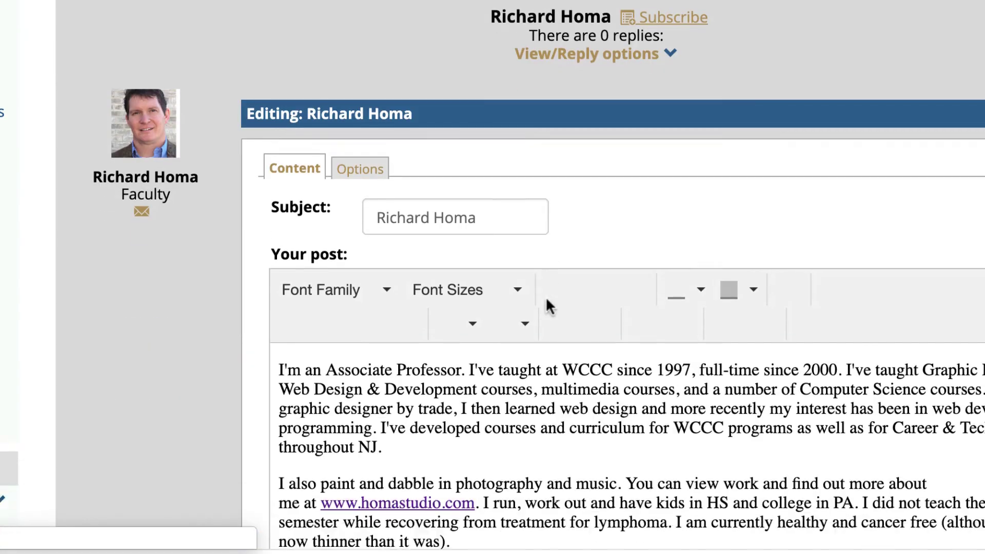
- Place the text cursor at the end of the instructor's post and open the file manager for a new image's source
{"action": "scroll", "coordinate": [546, 304], "scroll_direction": "down", "scroll_amount": 3}
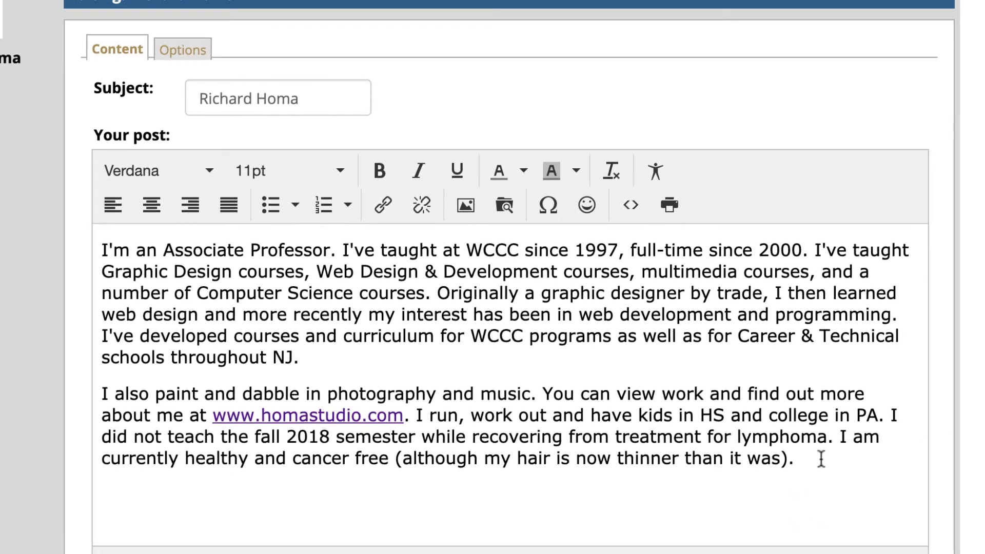
{"action": "left_click", "coordinate": [931, 428]}
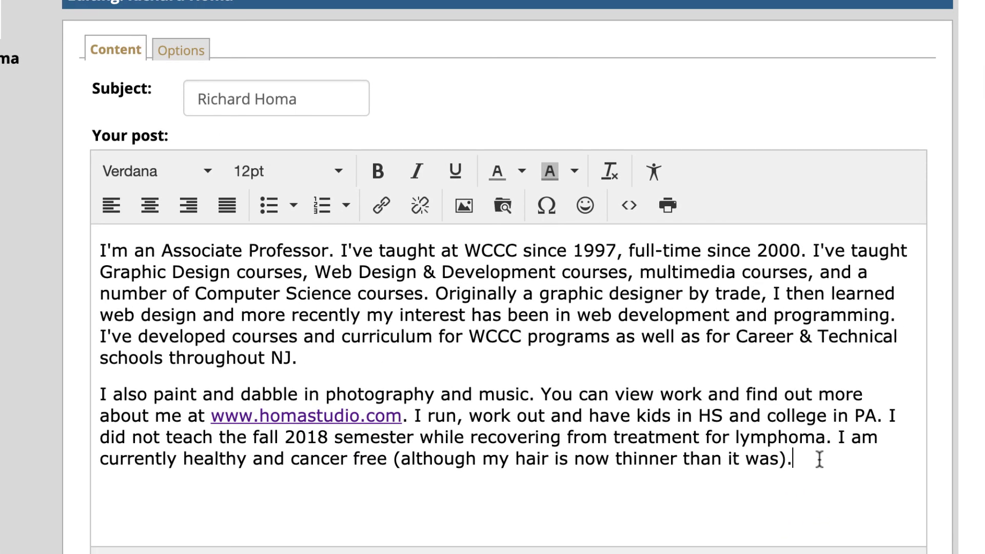
{"action": "scroll", "coordinate": [656, 359], "scroll_direction": "down", "scroll_amount": 3}
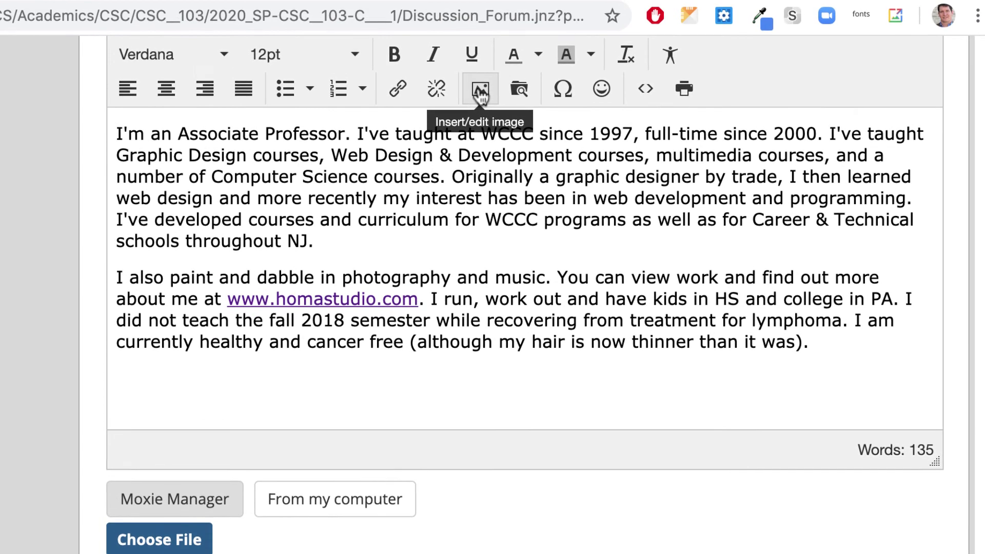
{"action": "left_click", "coordinate": [470, 42]}
{"action": "left_click", "coordinate": [516, 296]}
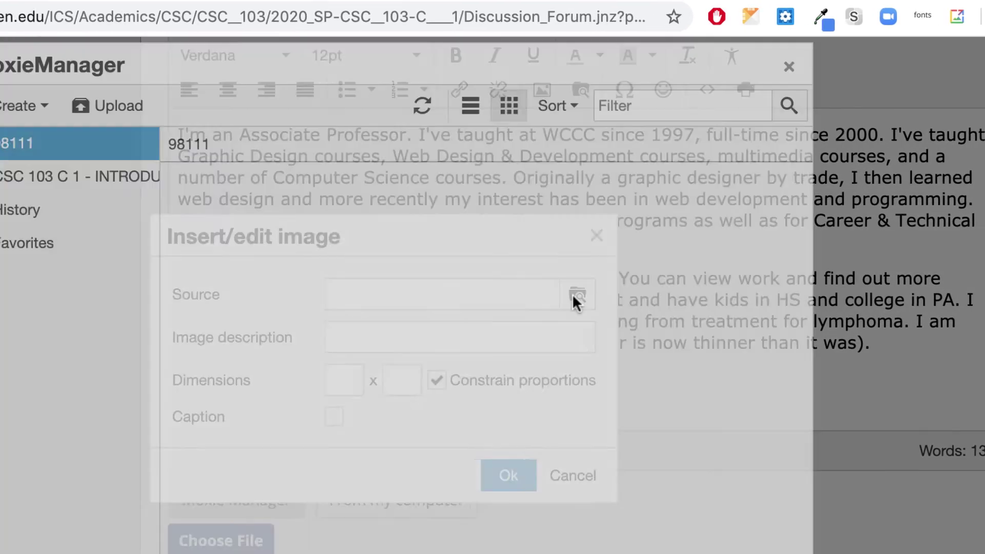
- Upload the retouched portrait, the JPG ending in "z6XO (2).jpg", from Downloads and insert it below the post text at 150 x 152
{"action": "left_click", "coordinate": [159, 107]}
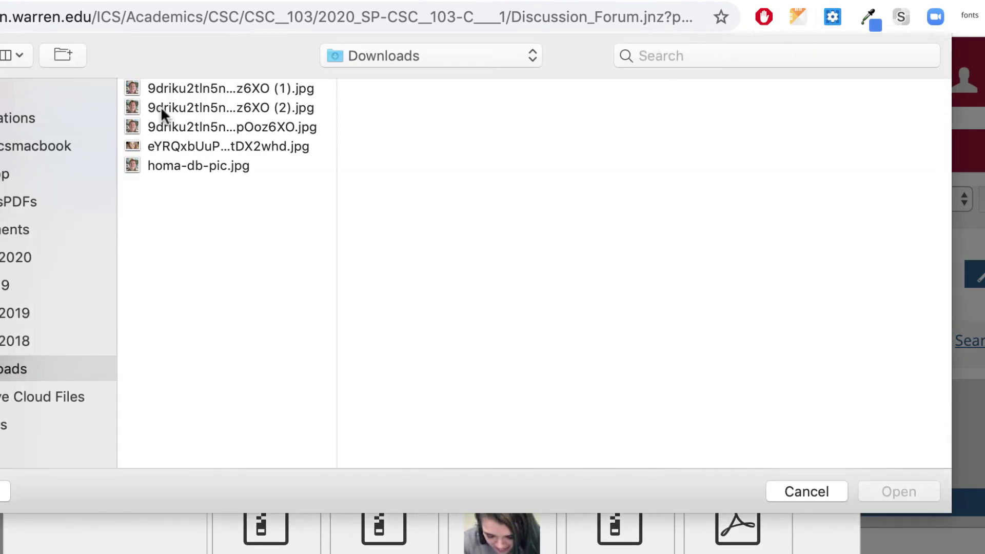
{"action": "left_click", "coordinate": [264, 107]}
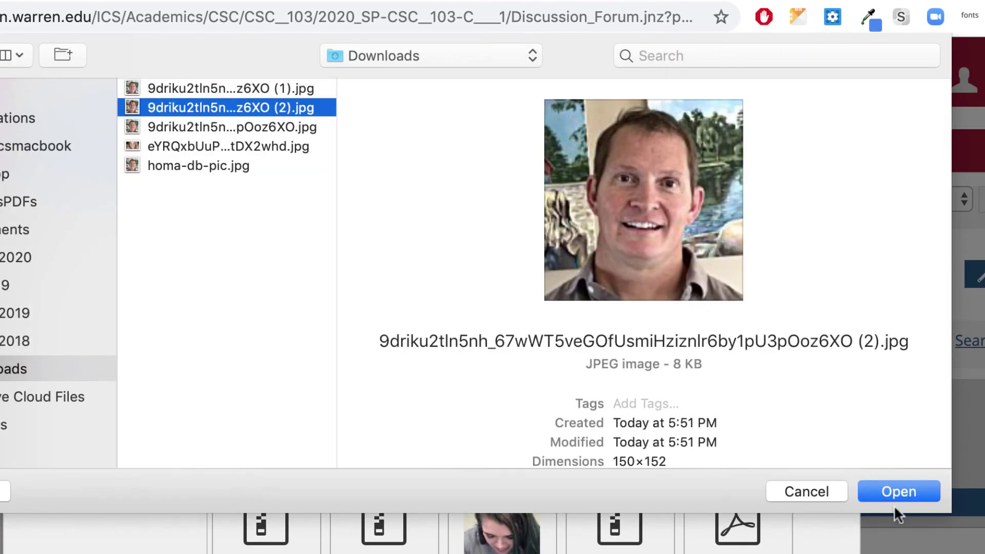
{"action": "left_click", "coordinate": [893, 492]}
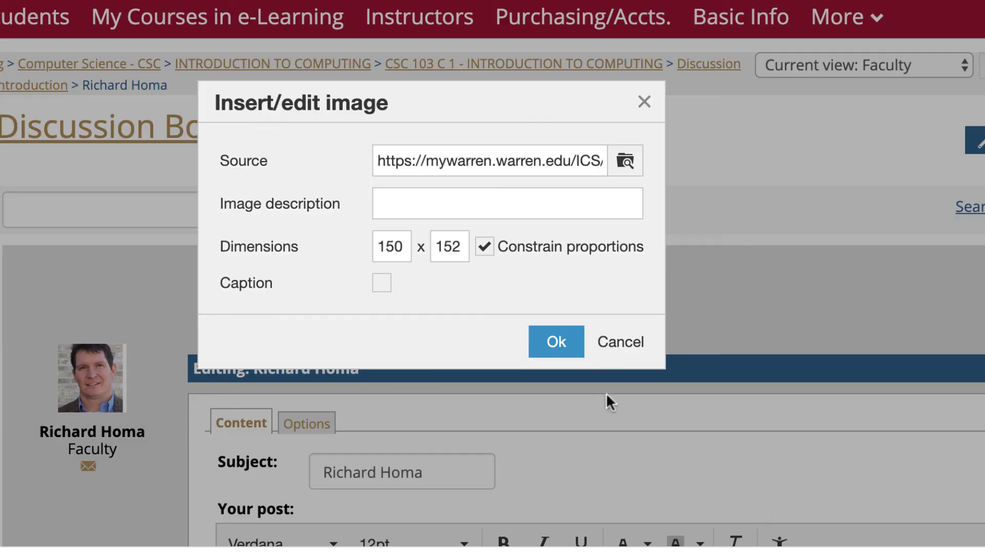
{"action": "left_click", "coordinate": [554, 337]}
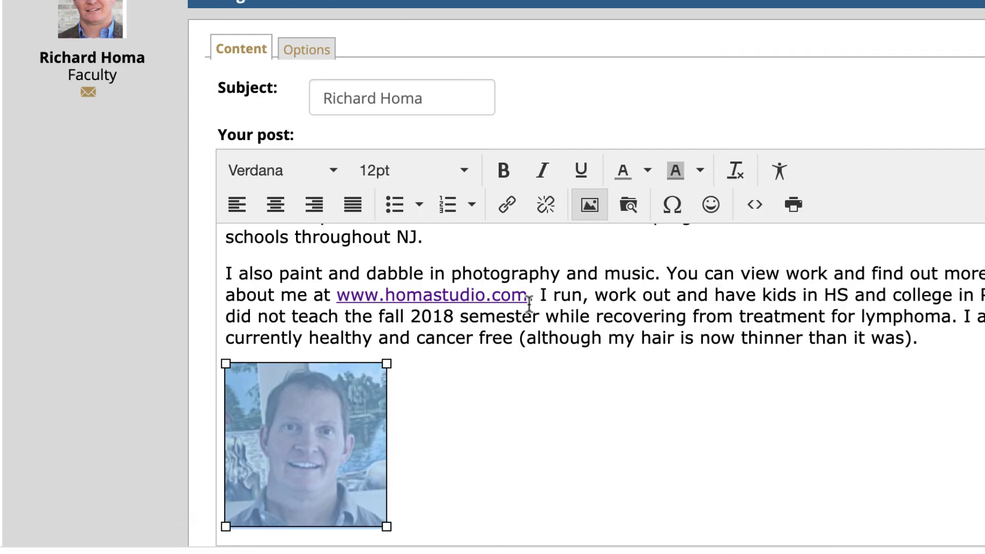
- Scale the portrait in the instructor's post down slightly in proportion, and deselect it
{"action": "left_click_drag", "start_coordinate": [387, 363], "coordinate": [367, 381]}
{"action": "scroll", "coordinate": [488, 387], "scroll_direction": "down", "scroll_amount": 5}
{"action": "left_click", "coordinate": [531, 239]}
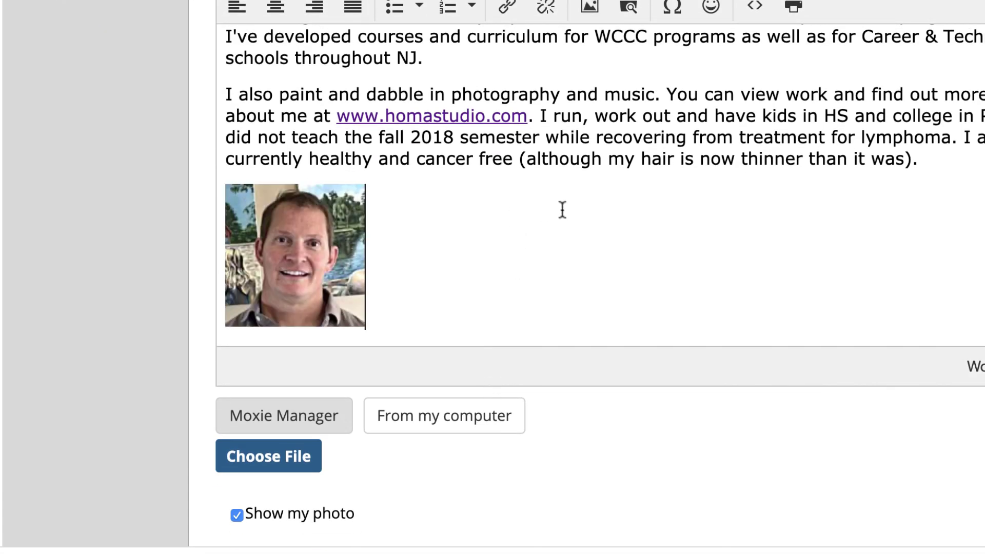
- Submit the instructor's introduction post with the added portrait
{"action": "scroll", "coordinate": [563, 209], "scroll_direction": "up", "scroll_amount": 2}
{"action": "scroll", "coordinate": [563, 210], "scroll_direction": "down", "scroll_amount": 2}
{"action": "scroll", "coordinate": [562, 209], "scroll_direction": "down", "scroll_amount": 5}
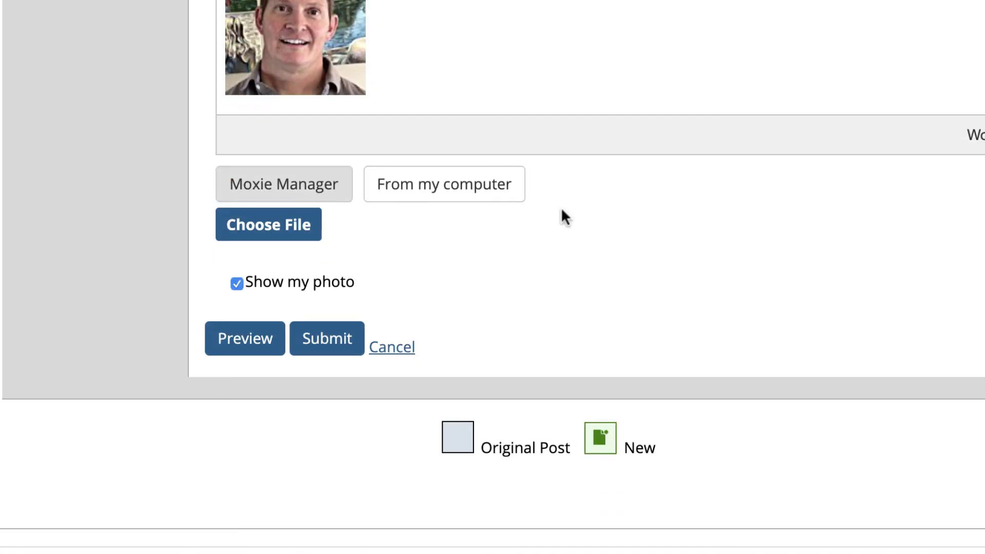
{"action": "left_click", "coordinate": [339, 342]}
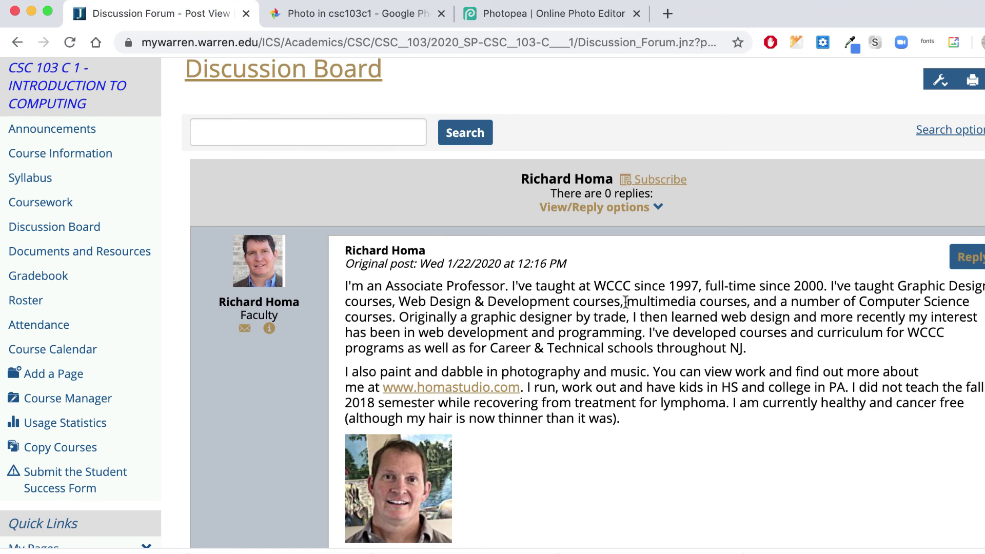
- Switch to Photopea and close the retouched portrait document
{"action": "left_click", "coordinate": [557, 24]}
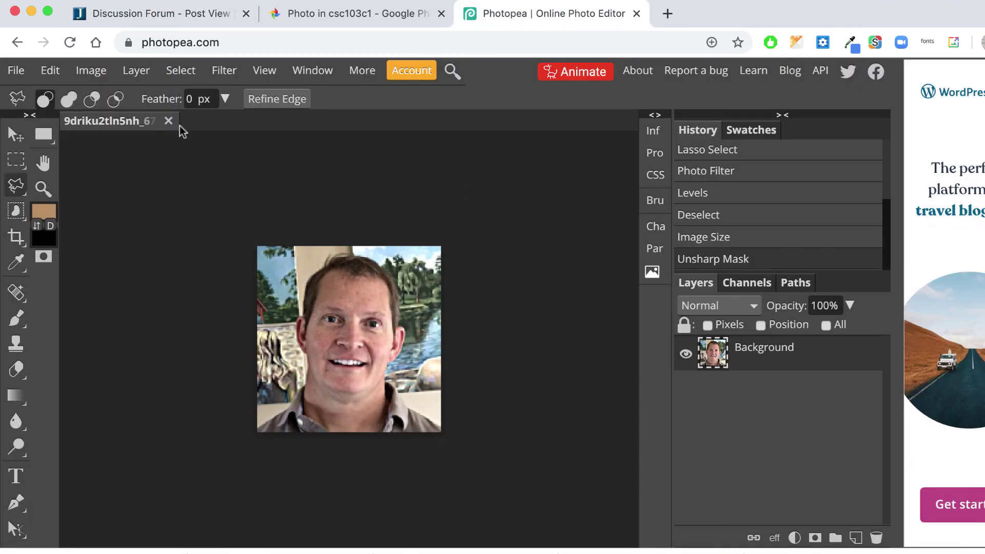
{"action": "left_click", "coordinate": [169, 121]}
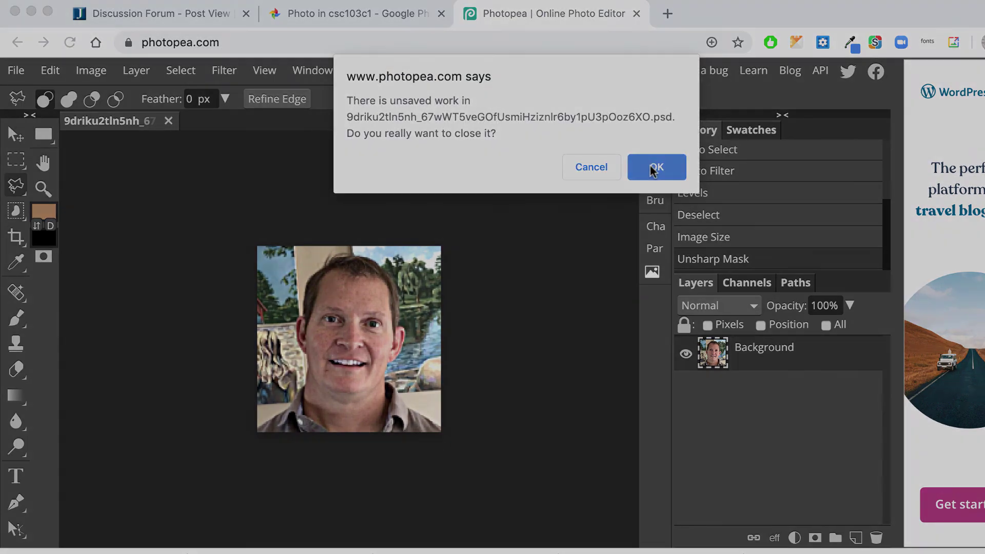